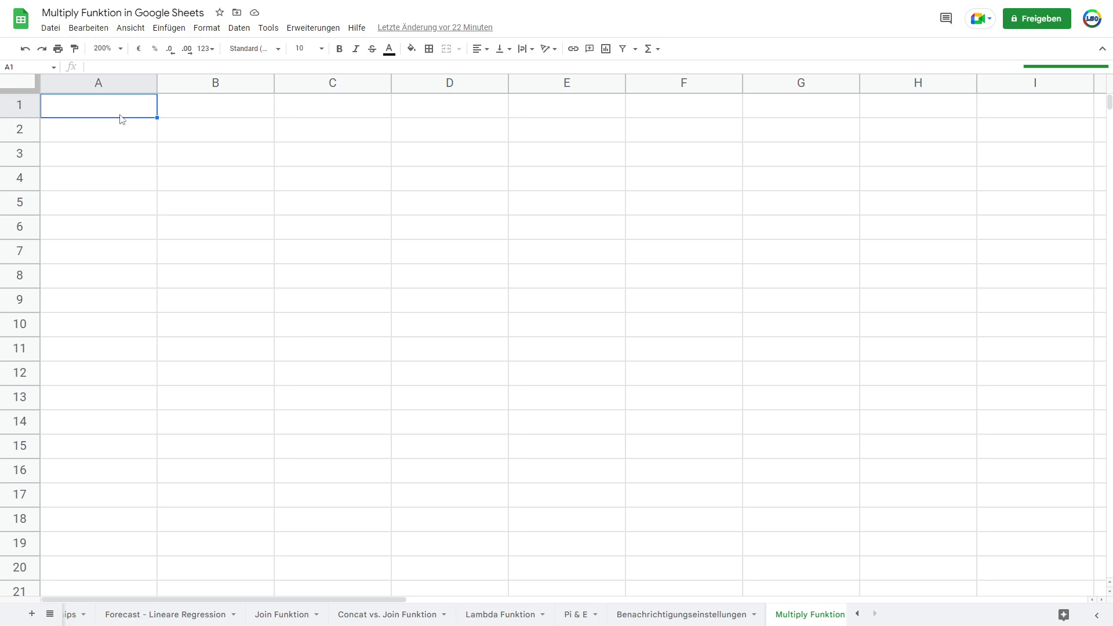
- Enter the labels 'Faktor 1:' in A1 and 'Faktor 2:' in A2
{"action": "type", "text": "Faktor 1:"}
{"action": "key", "text": "Return"}
{"action": "type", "text": "Fakrot"}
{"action": "key", "text": "BackSpace"}
{"action": "key", "text": "BackSpace"}
{"action": "key", "text": "BackSpace"}
{"action": "type", "text": "tor 2:"}
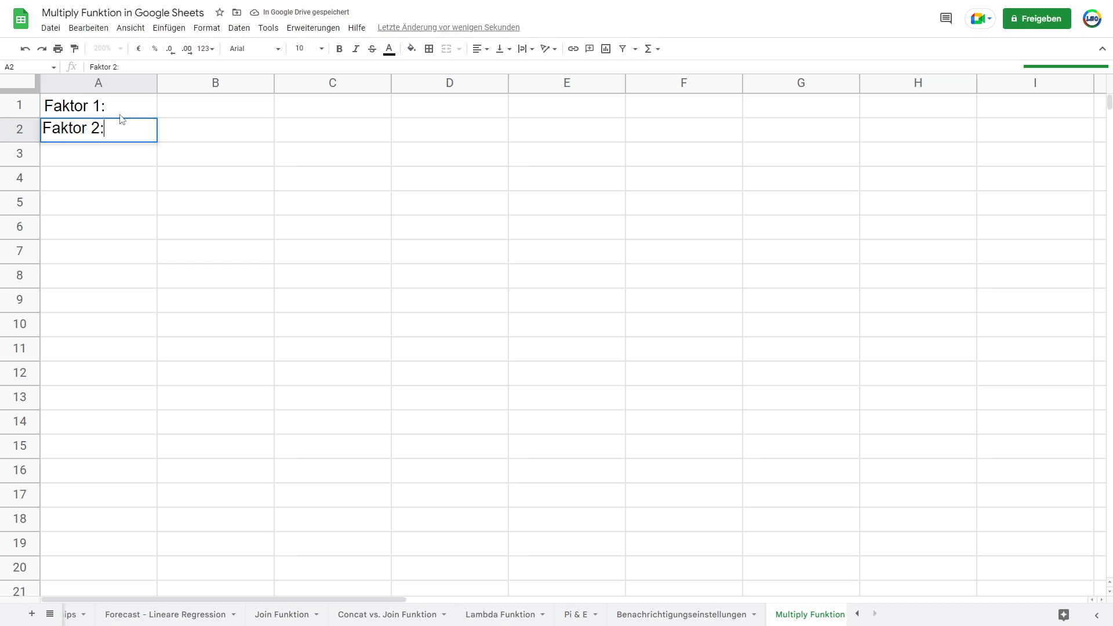
{"action": "key", "text": "Return"}
- Enter the factor values 5 in B1 and 6 in B2
{"action": "key", "text": "Up"}
{"action": "key", "text": "Right"}
{"action": "key", "text": "Right"}
{"action": "key", "text": "Up"}
{"action": "key", "text": "Left"}
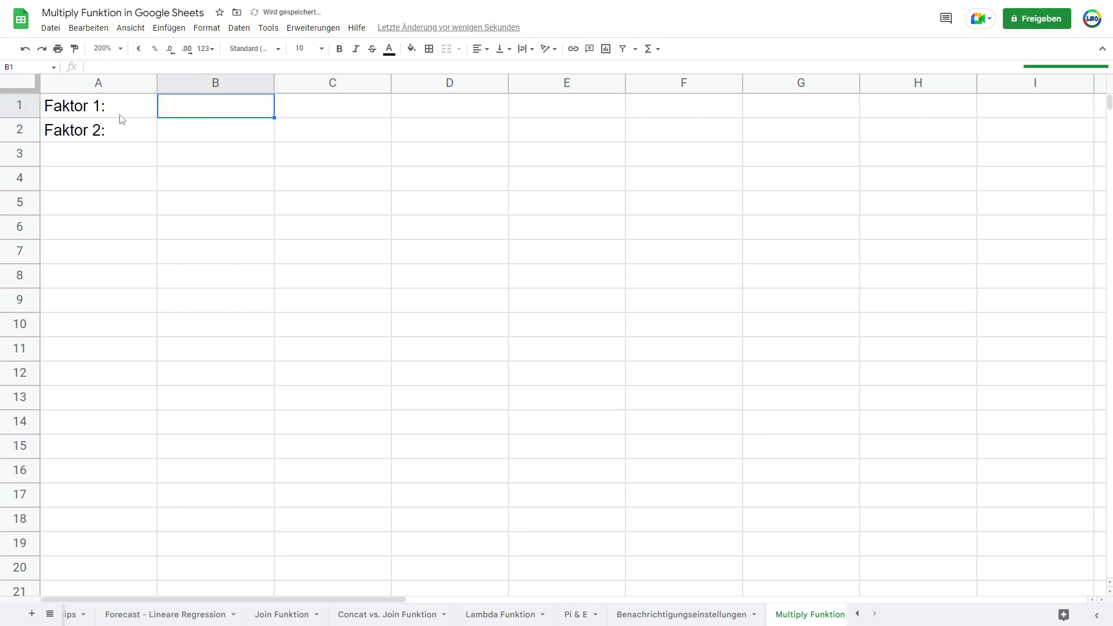
{"action": "type", "text": "5"}
{"action": "key", "text": "Return"}
{"action": "type", "text": "6"}
{"action": "key", "text": "Return"}
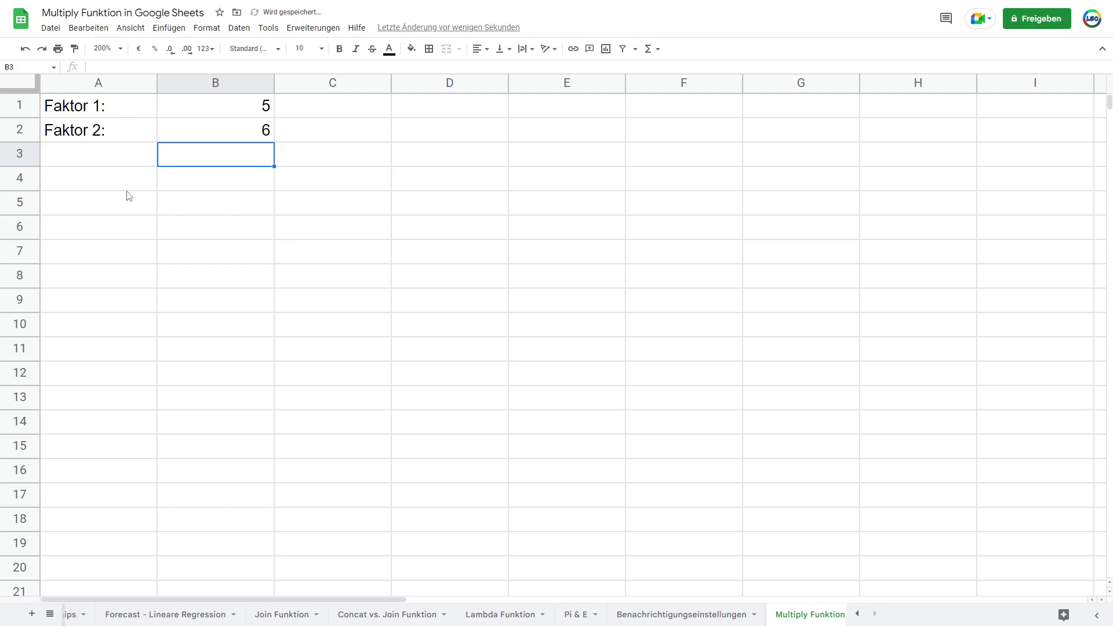
- Label A4 'Multiply:' and move to B4 for its formula
{"action": "left_click", "coordinate": [126, 190]}
{"action": "type", "text": "Mult"}
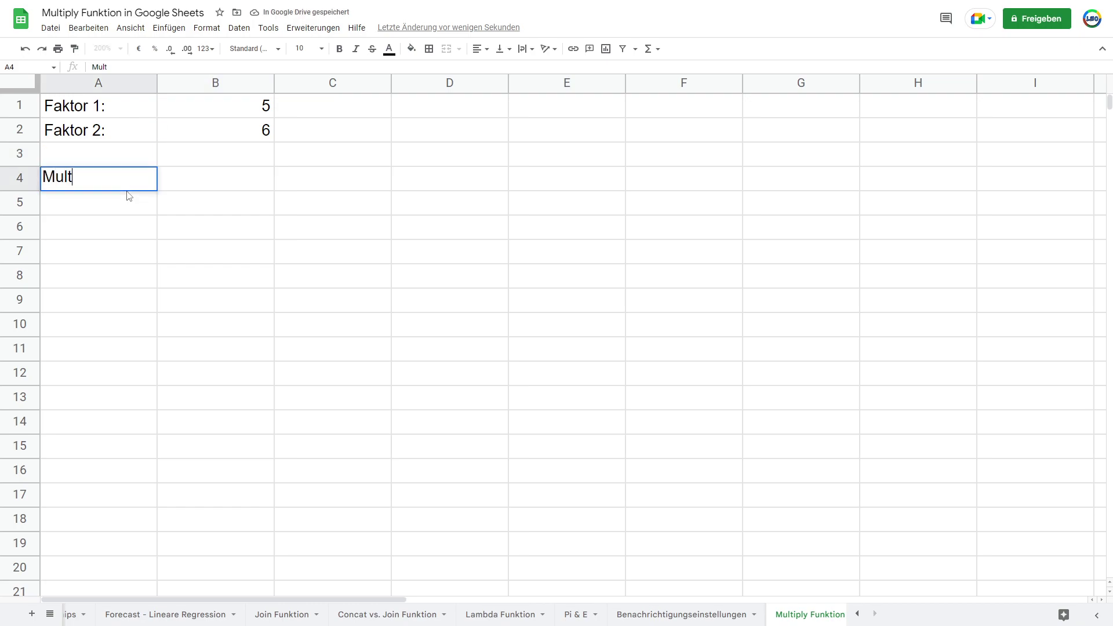
{"action": "type", "text": "iply:"}
{"action": "key", "text": "Tab"}
{"action": "key", "text": "Down"}
{"action": "key", "text": "Up"}
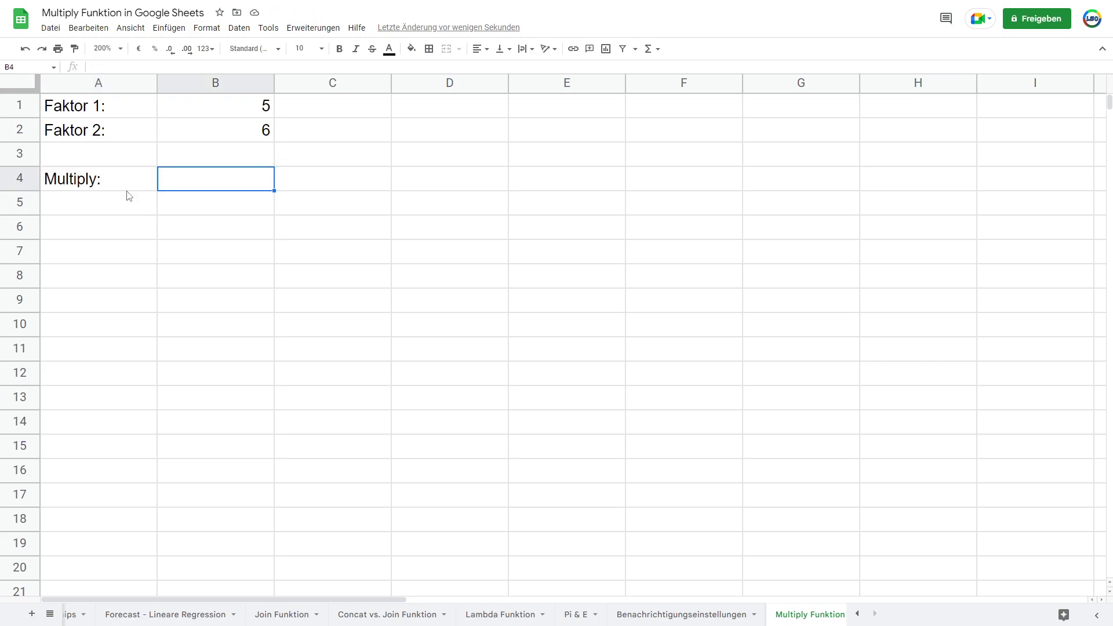
- Enter =MULTIPLY(B1;B2) in B4 to multiply the two factors
{"action": "type", "text": "=MULTI"}
{"action": "key", "text": "Tab"}
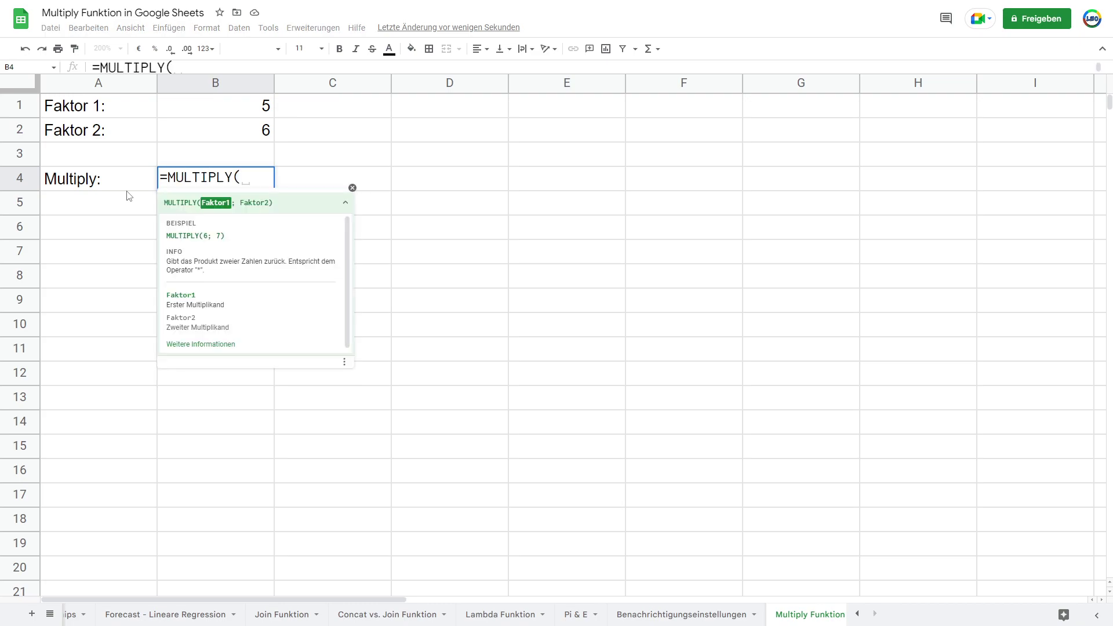
{"action": "left_click", "coordinate": [221, 110]}
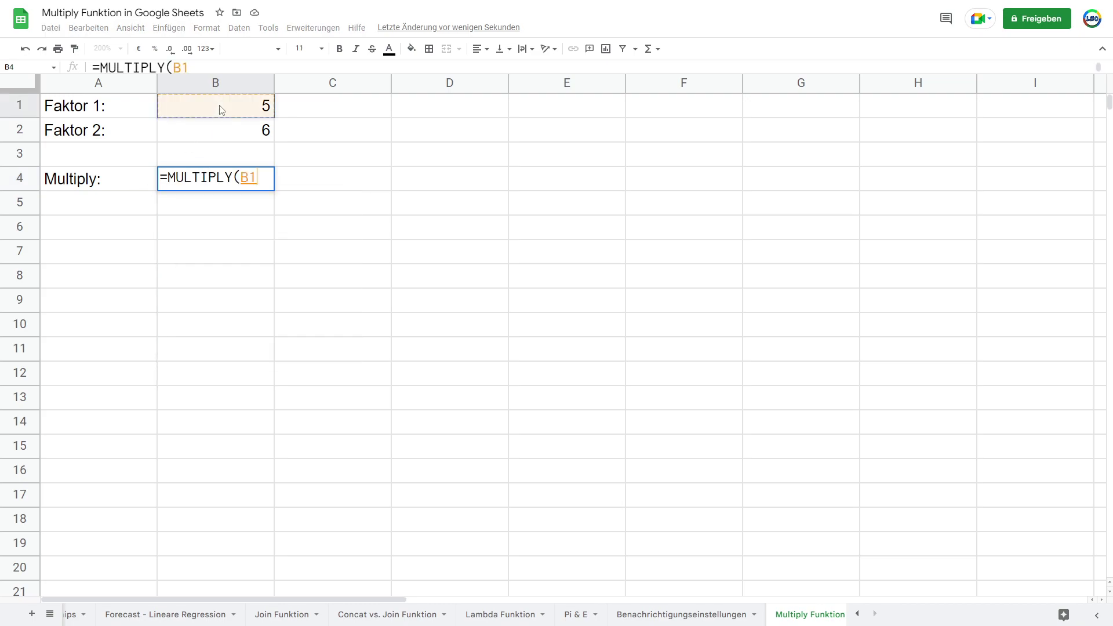
{"action": "type", "text": ";"}
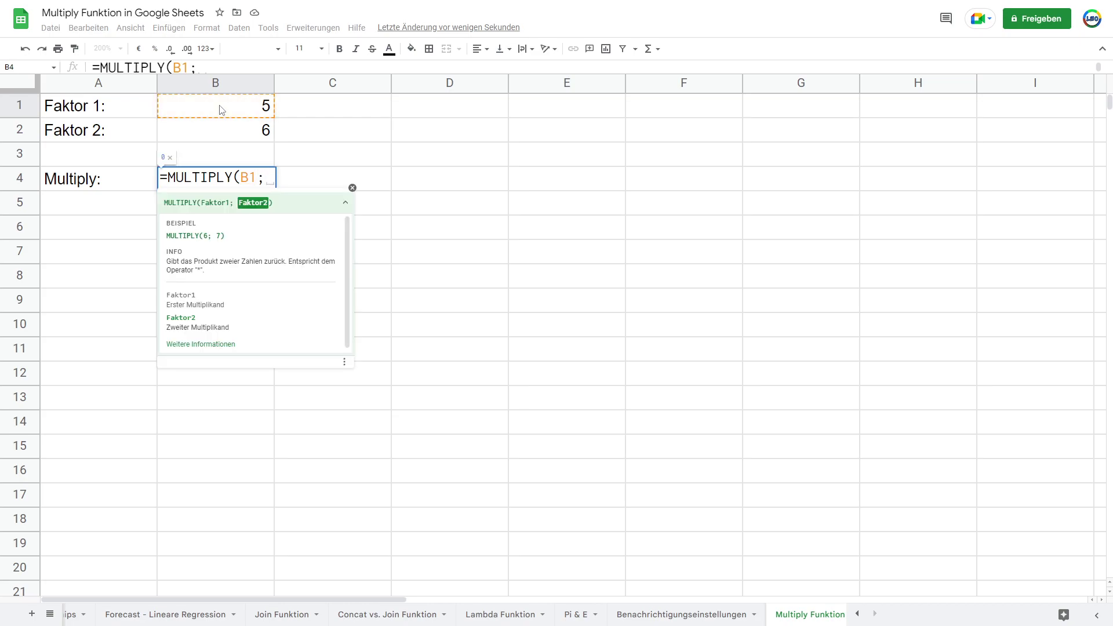
{"action": "left_click", "coordinate": [250, 133]}
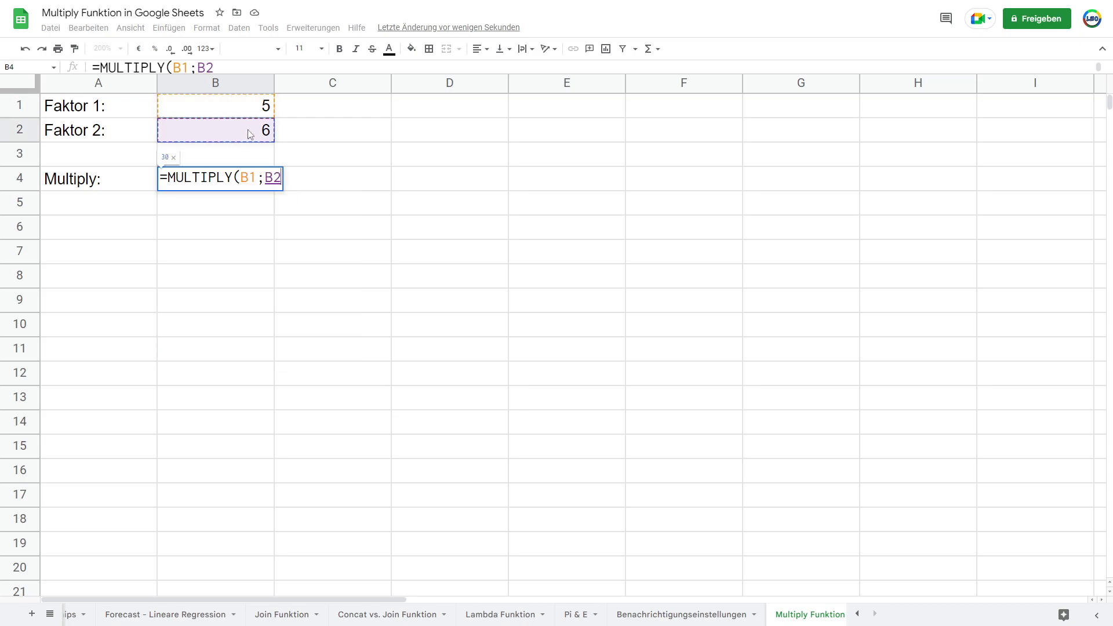
{"action": "type", "text": ")"}
{"action": "key", "text": "Return"}
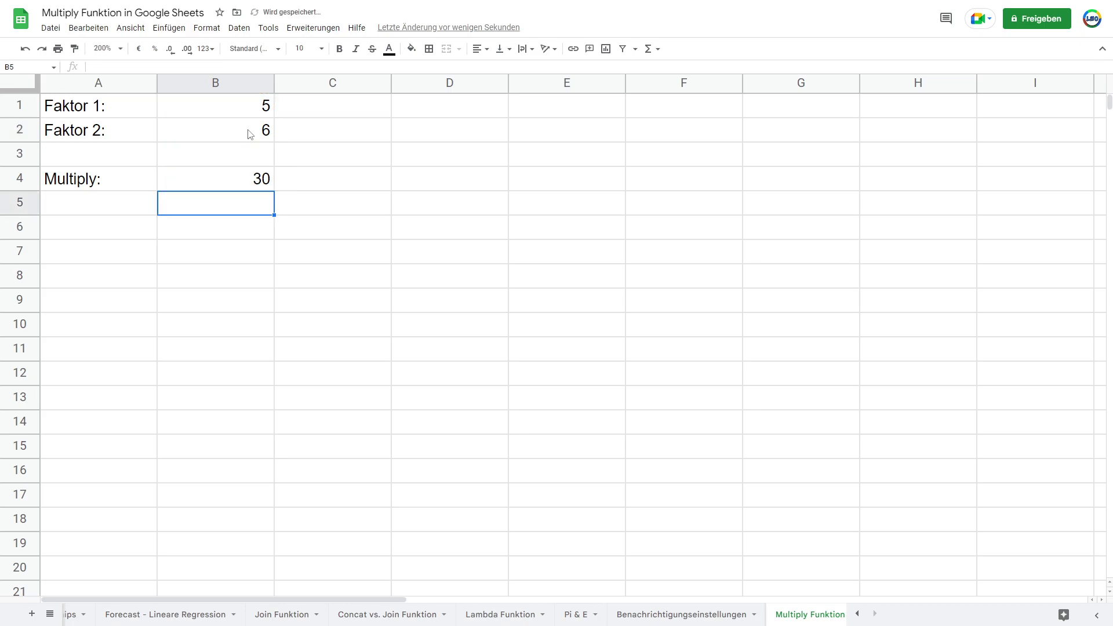
{"action": "left_click", "coordinate": [198, 178]}
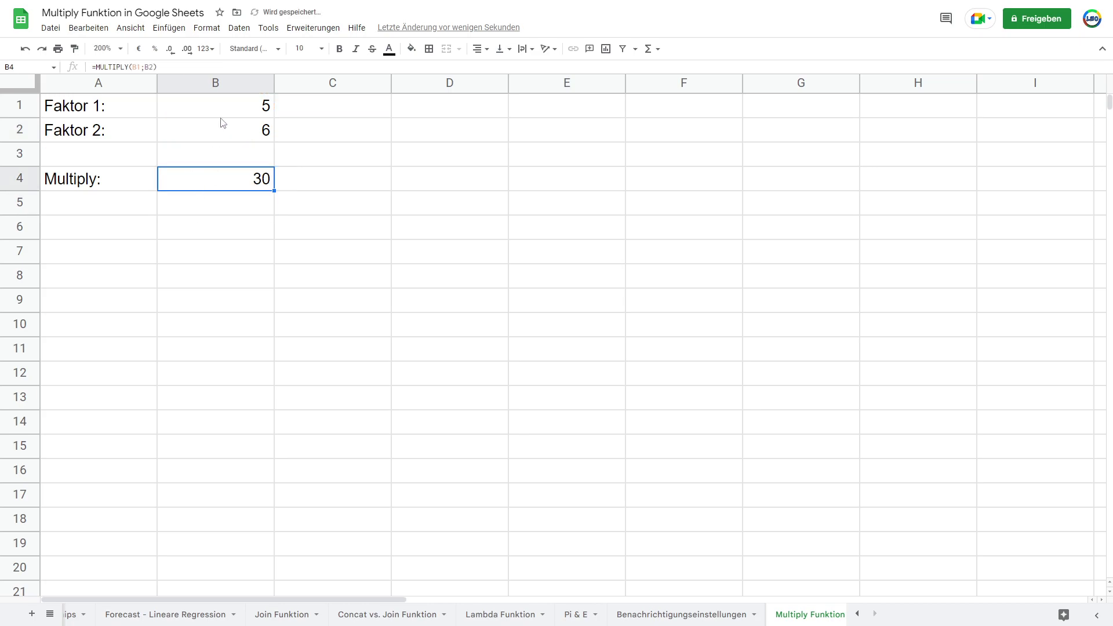
- Change factor 1 in B1 to 50 so B4 shows 300
{"action": "left_click", "coordinate": [235, 111]}
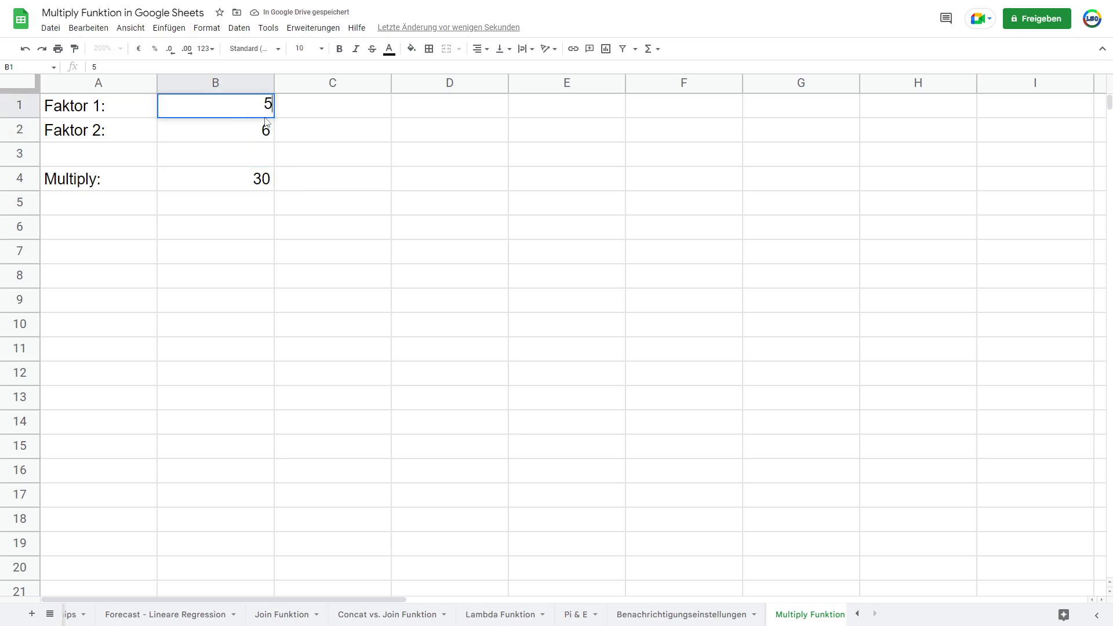
{"action": "type", "text": "50"}
{"action": "key", "text": "Return"}
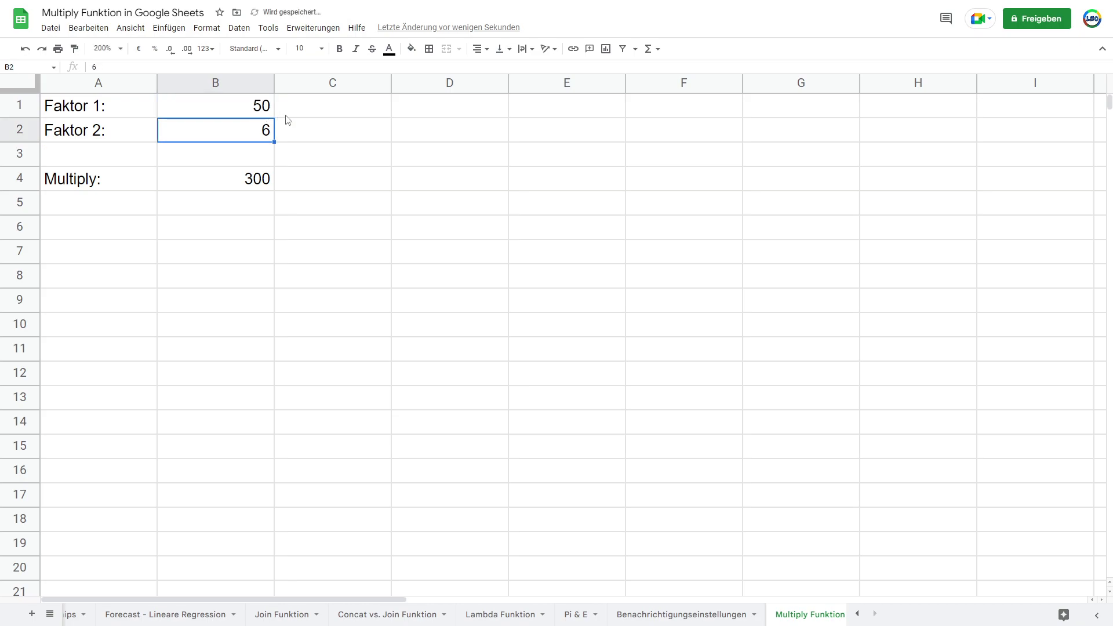
{"action": "left_click", "coordinate": [285, 108]}
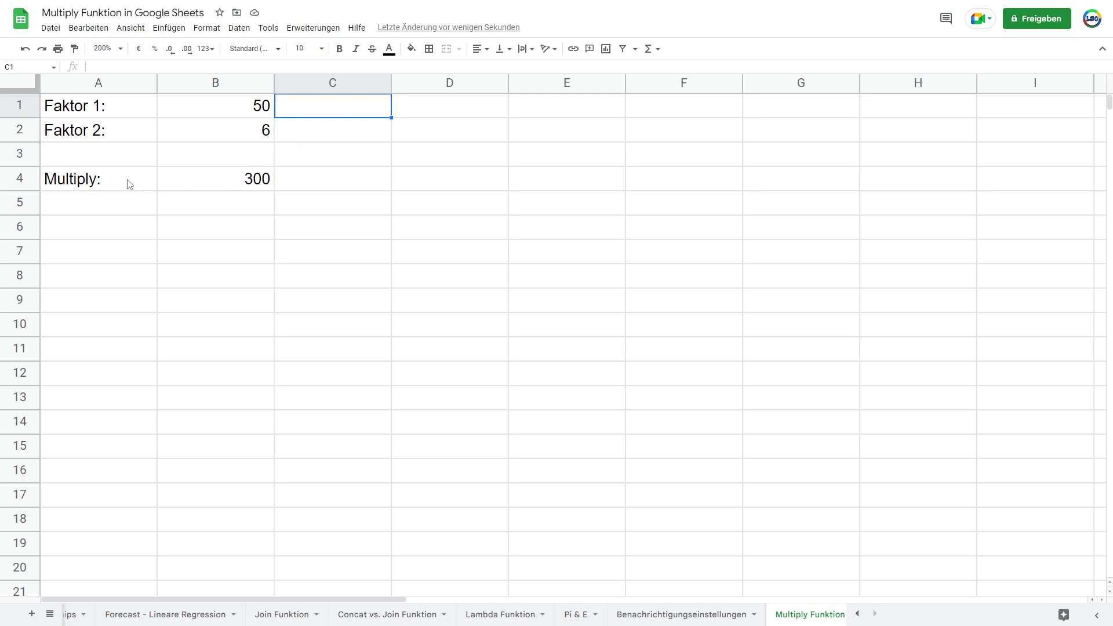
- Label A5 '*:' and move to B5 for the formula
{"action": "left_click", "coordinate": [232, 180]}
{"action": "left_click", "coordinate": [197, 209]}
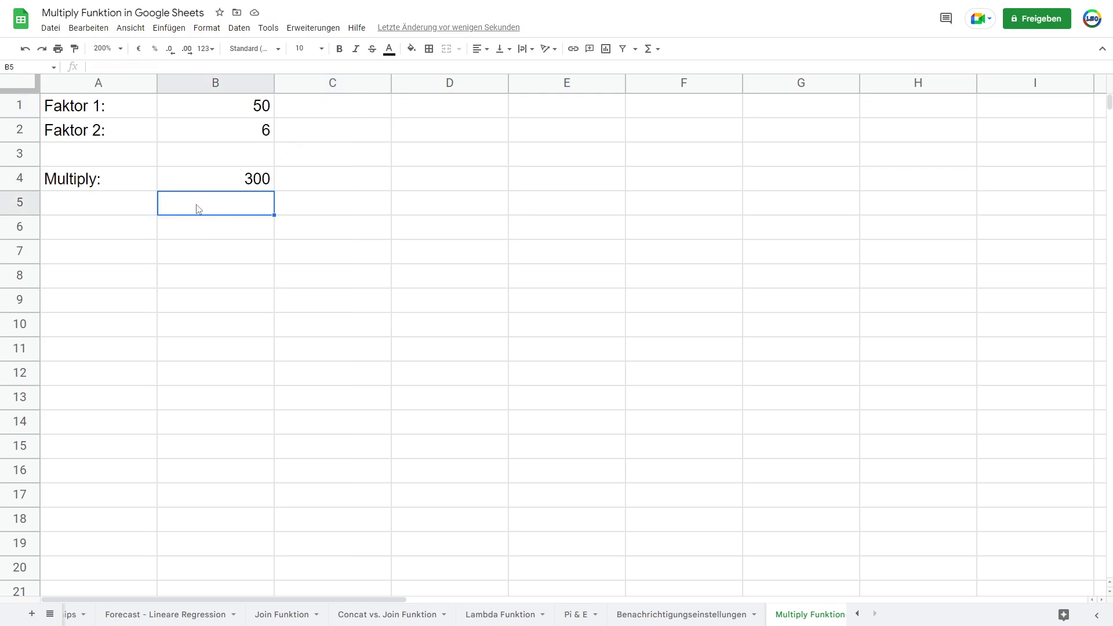
{"action": "left_click", "coordinate": [155, 211]}
{"action": "type", "text": "*"}
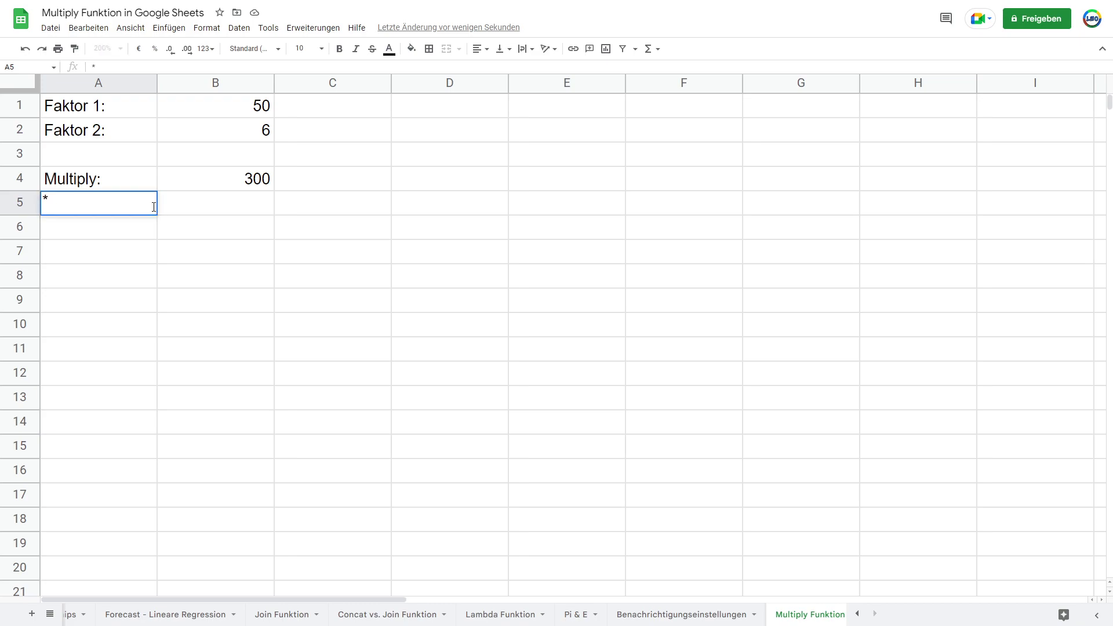
{"action": "type", "text": ":"}
{"action": "key", "text": "Return"}
{"action": "key", "text": "Up"}
{"action": "key", "text": "Right"}
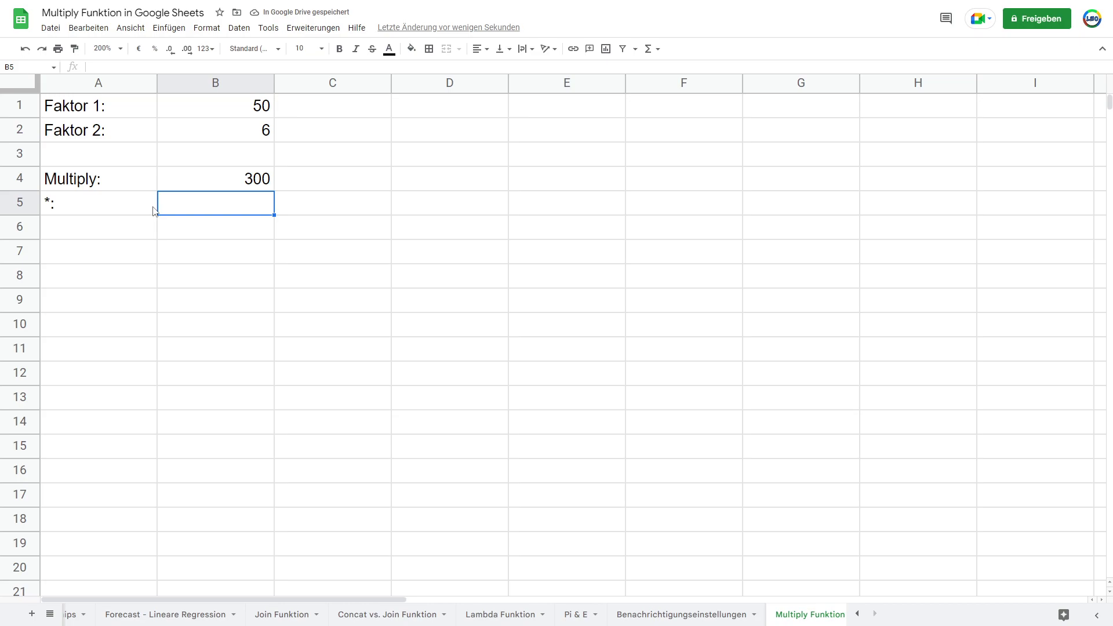
- Enter the formula =B1*B2 in B5
{"action": "type", "text": "="}
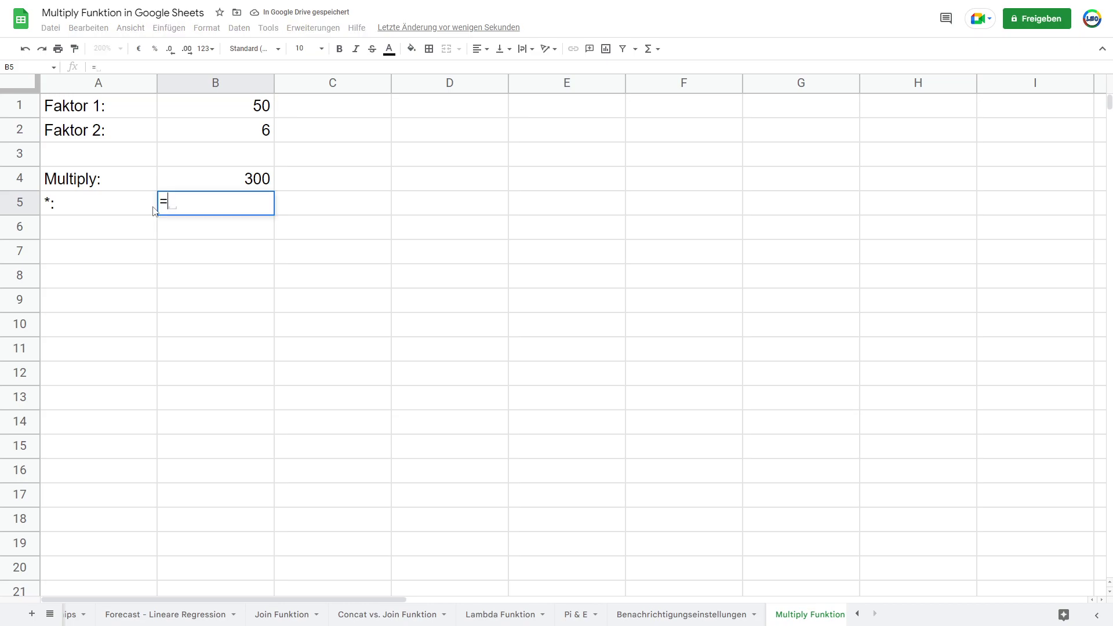
{"action": "left_click", "coordinate": [229, 115]}
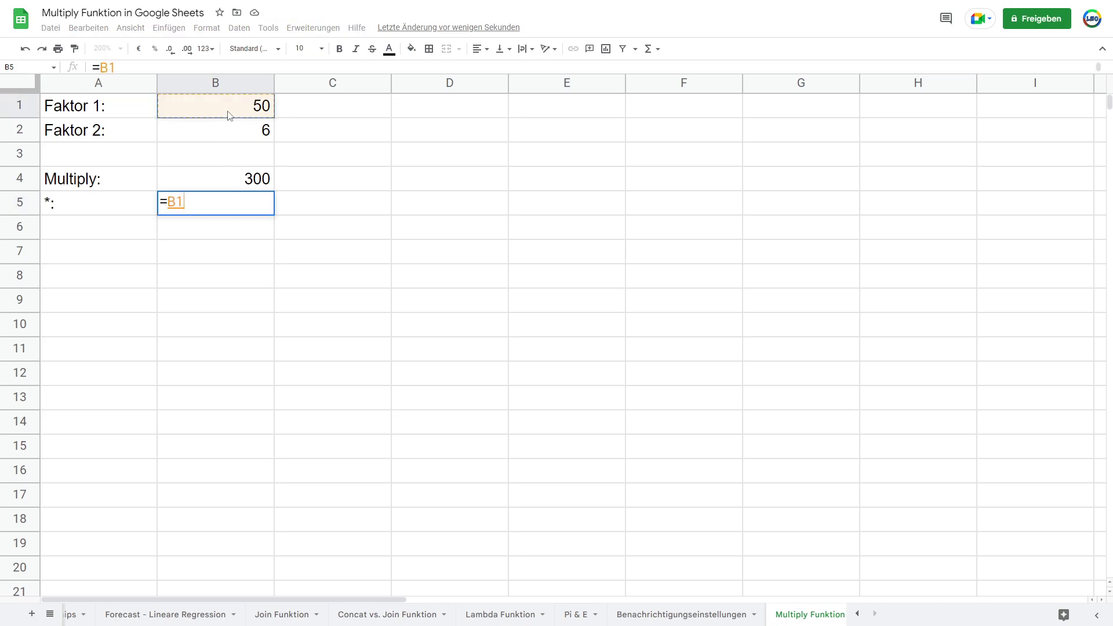
{"action": "type", "text": "*"}
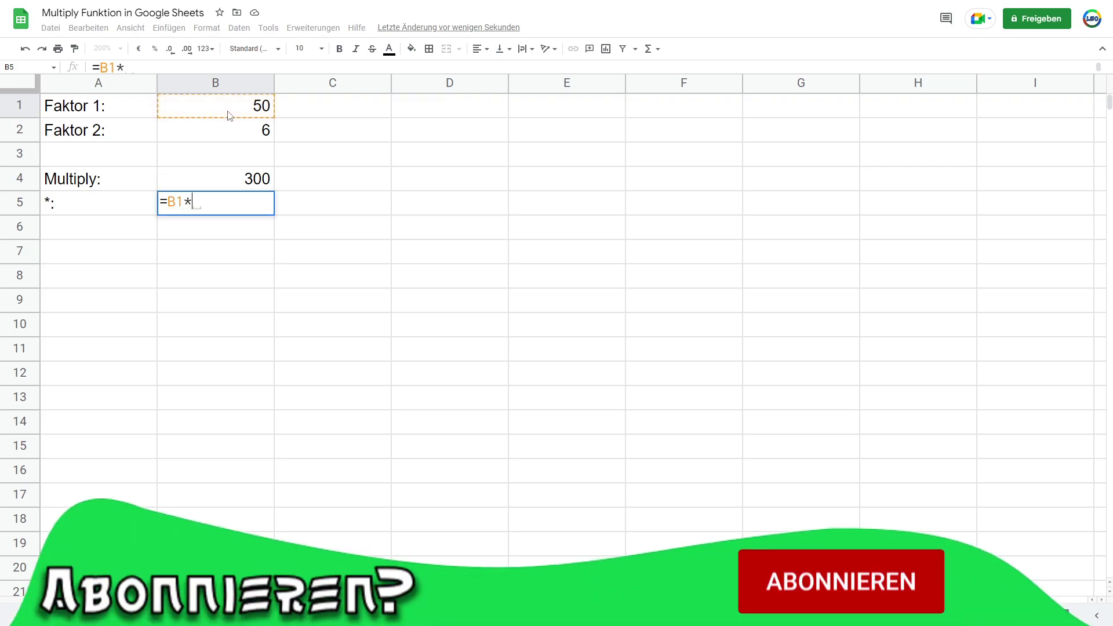
{"action": "left_click", "coordinate": [209, 137]}
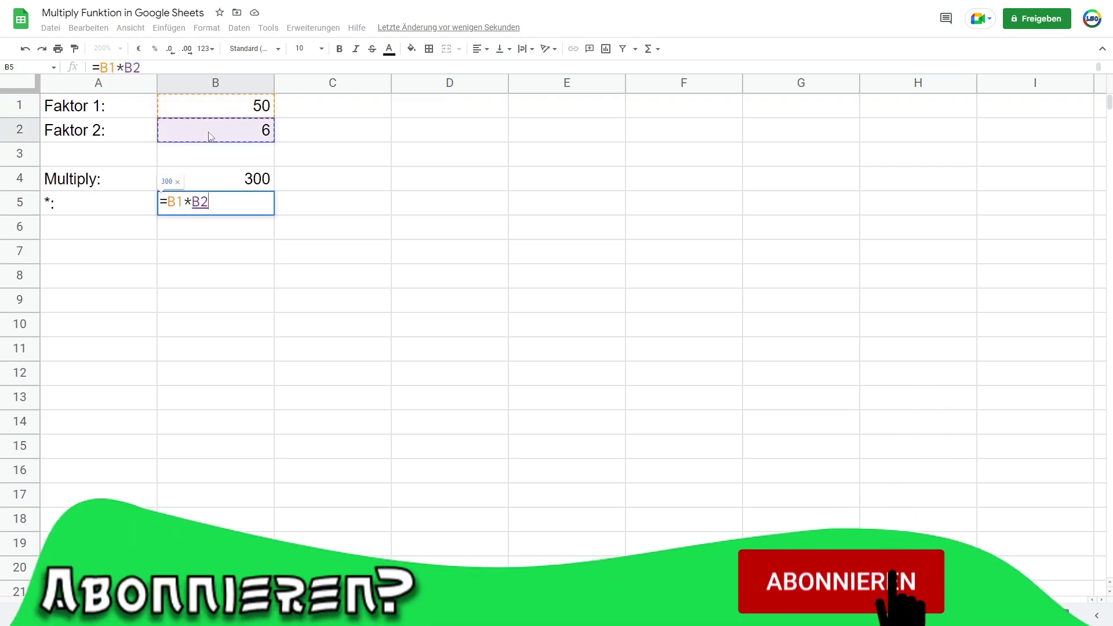
{"action": "type", "text": ")"}
{"action": "key", "text": "BackSpace"}
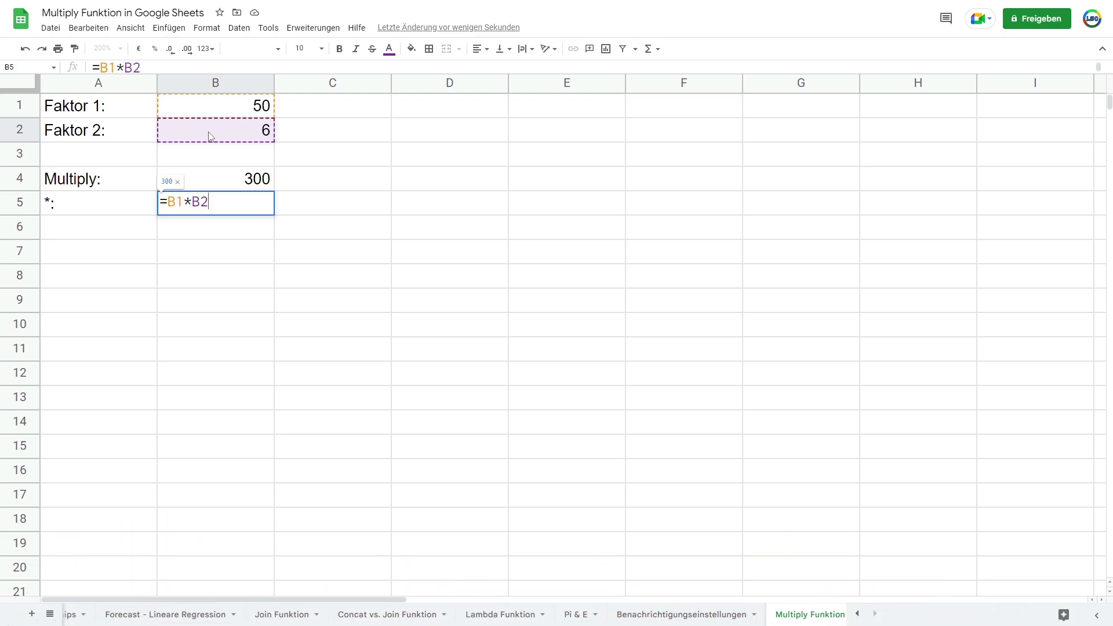
{"action": "key", "text": "Return"}
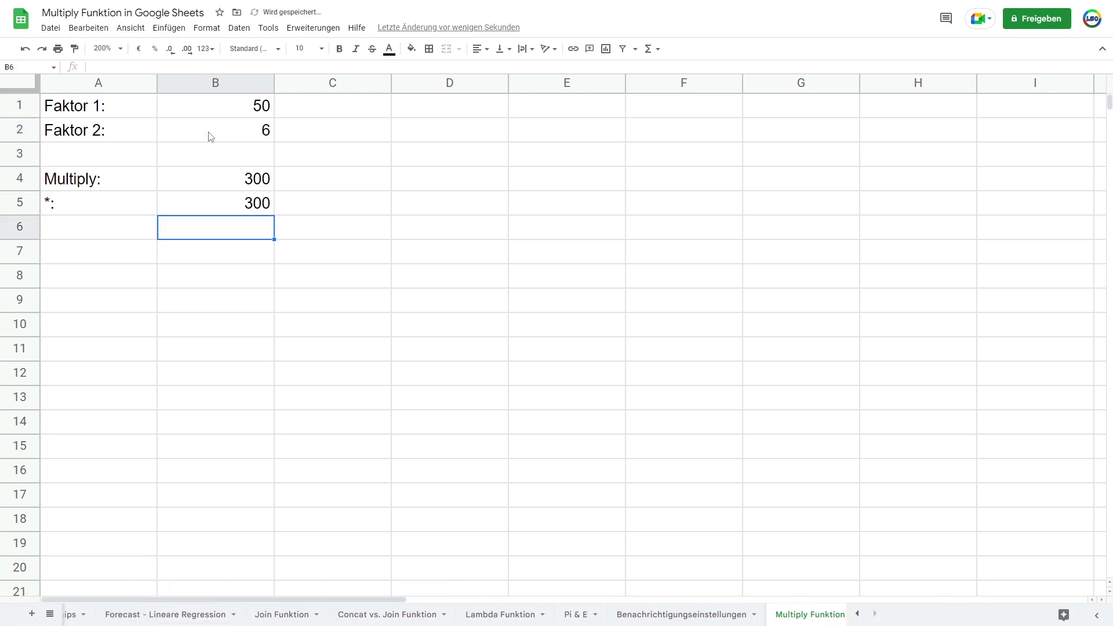
- Compare the B5 formula with the MULTIPLY formula in B4, leaving B4 unchanged
{"action": "left_click", "coordinate": [238, 213]}
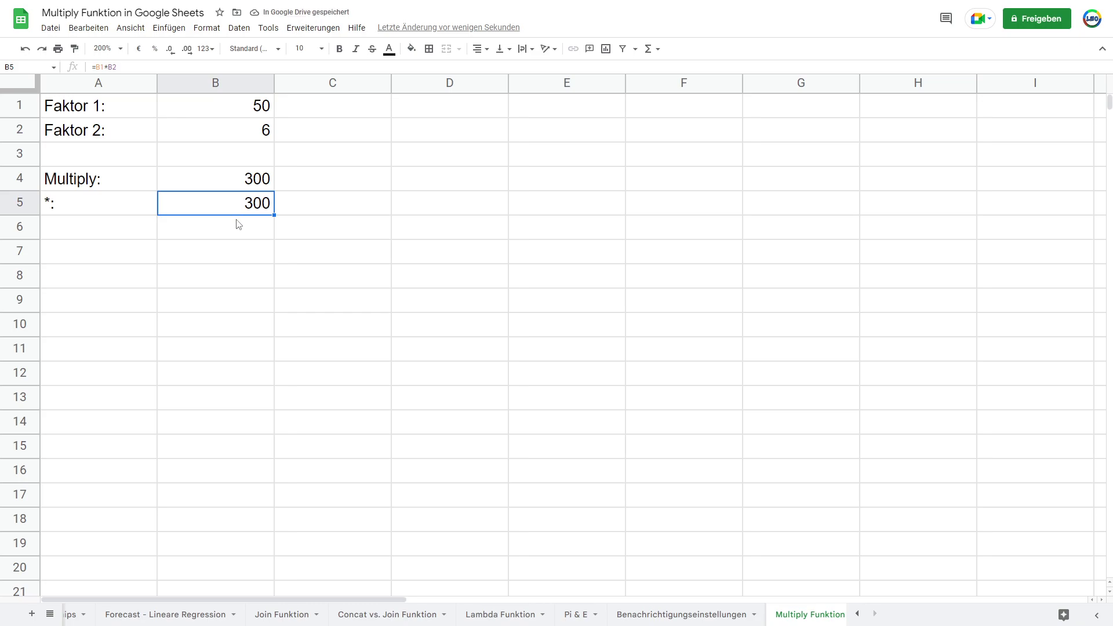
{"action": "left_click", "coordinate": [136, 189]}
{"action": "left_click", "coordinate": [190, 184]}
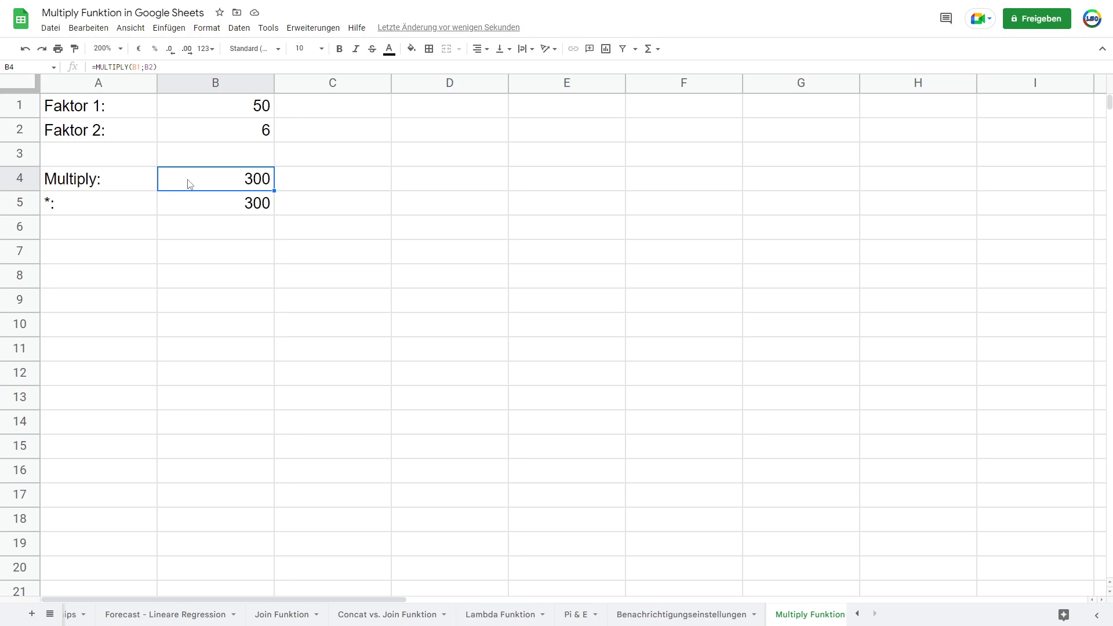
{"action": "left_click", "coordinate": [153, 184]}
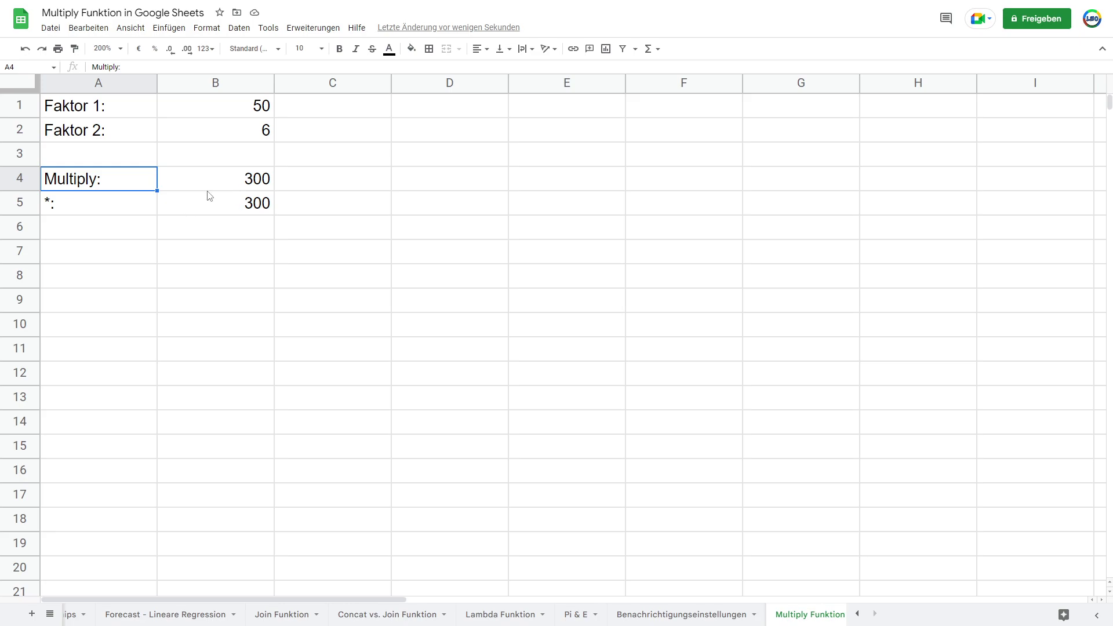
{"action": "left_click", "coordinate": [225, 184]}
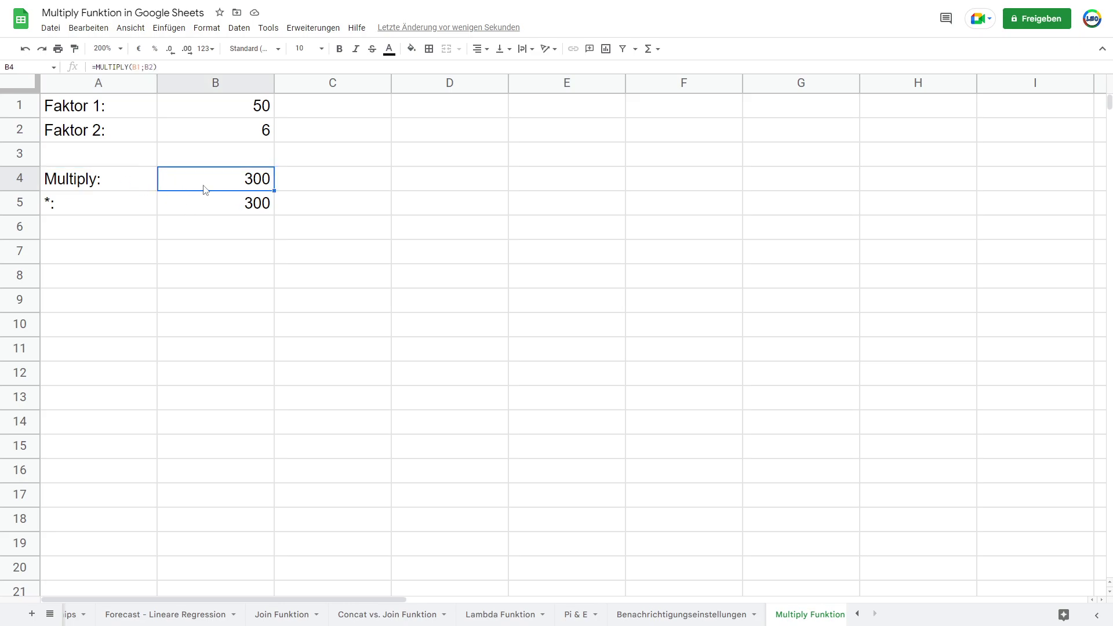
{"action": "double_click", "coordinate": [203, 187]}
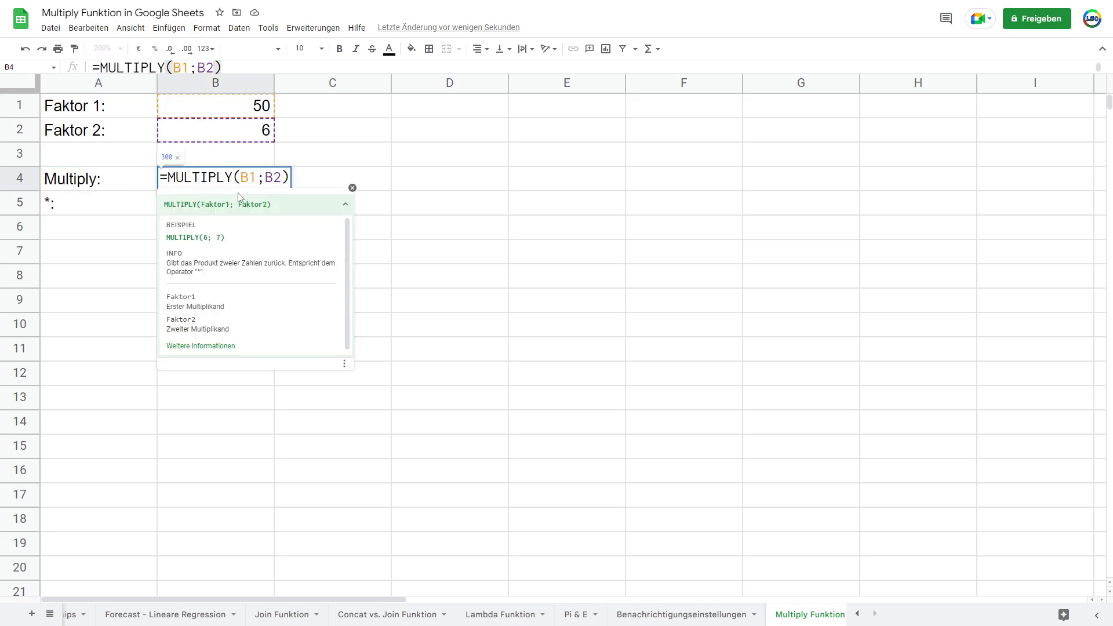
{"action": "key", "text": "Return"}
- Extend B5 to =B1*B2*B2 so it shows 1800
{"action": "double_click", "coordinate": [229, 205]}
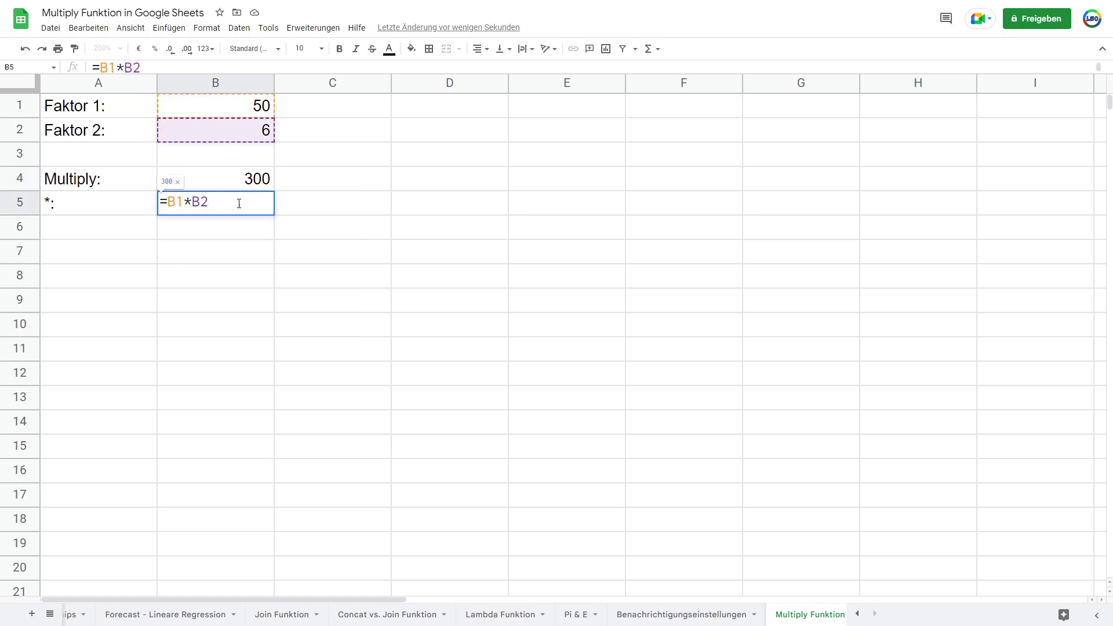
{"action": "type", "text": "*"}
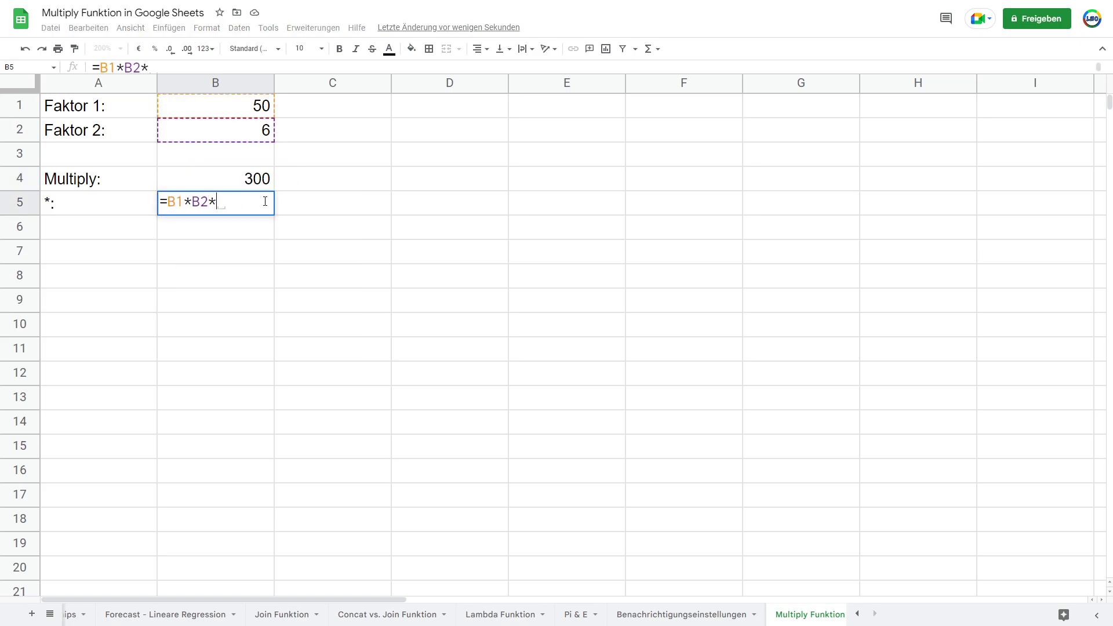
{"action": "left_click", "coordinate": [251, 133]}
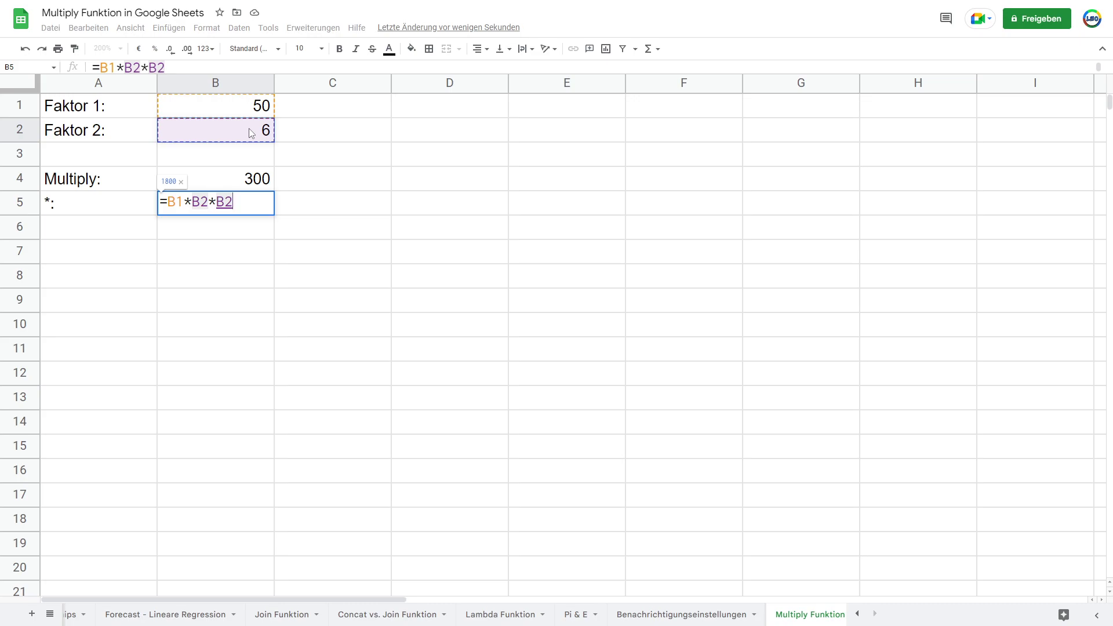
{"action": "key", "text": "Return"}
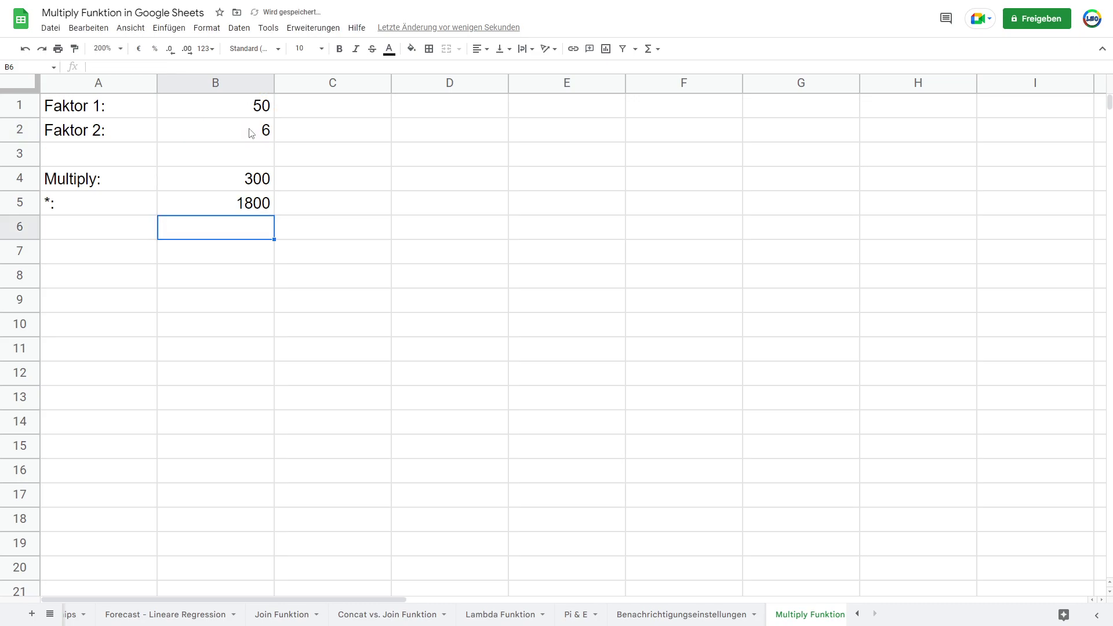
{"action": "left_click", "coordinate": [142, 227]}
- Label A6 'Produkt:' and move to B6 beside it
{"action": "type", "text": "Produkt:"}
{"action": "key", "text": "Return"}
{"action": "left_click", "coordinate": [144, 232]}
{"action": "key", "text": "Tab"}
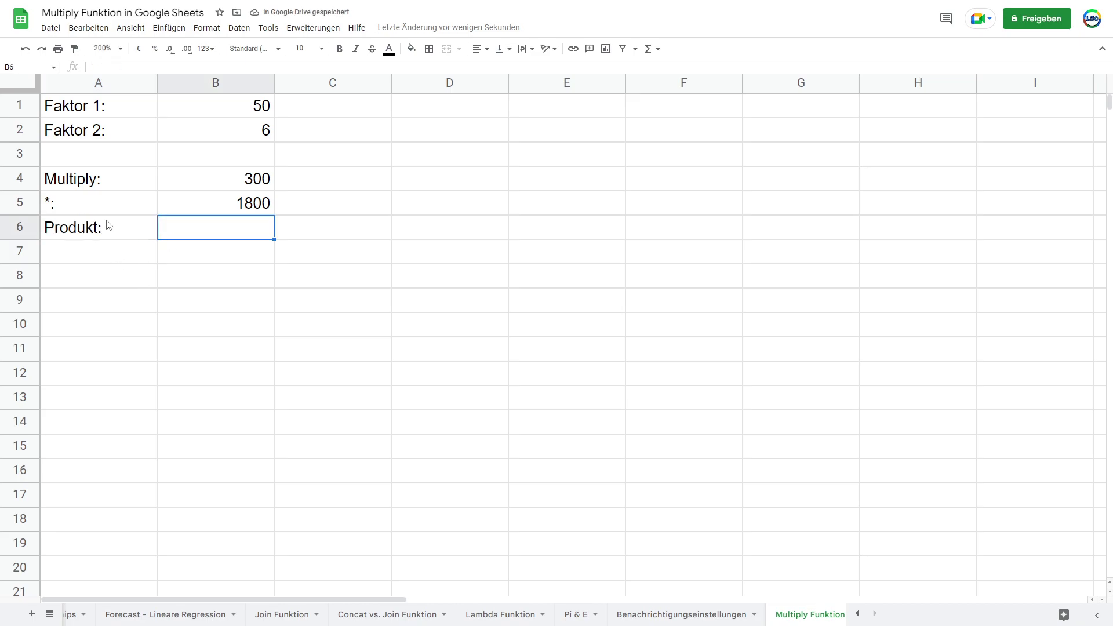
- Enter =PRODUKT(B1;B2) in B6, giving 300
{"action": "type", "text": "=PROD"}
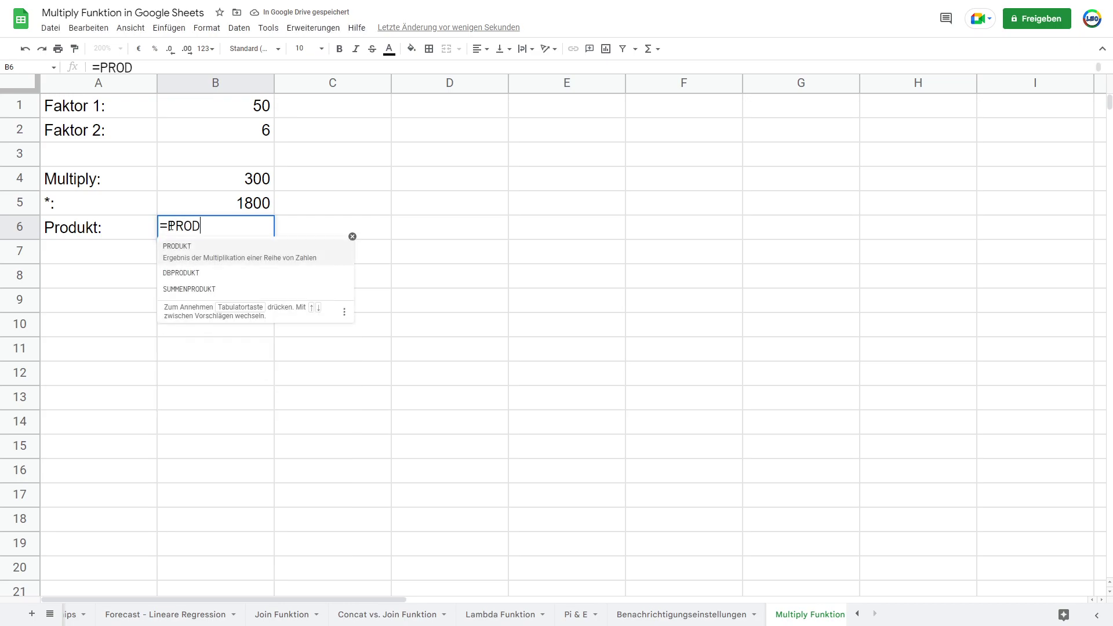
{"action": "type", "text": "UKT("}
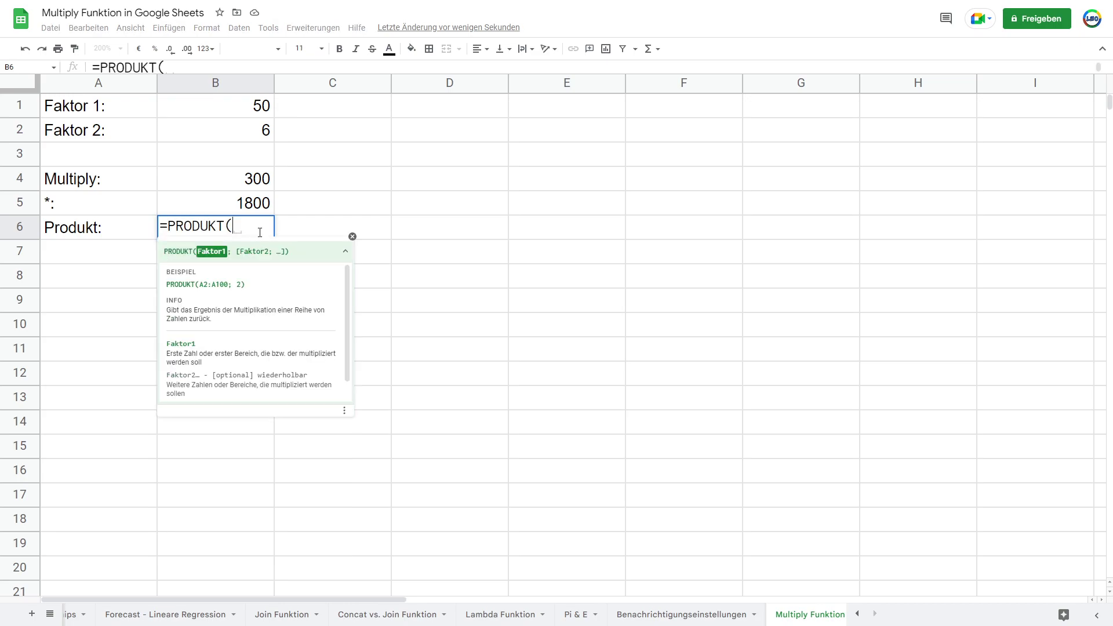
{"action": "left_click", "coordinate": [234, 108]}
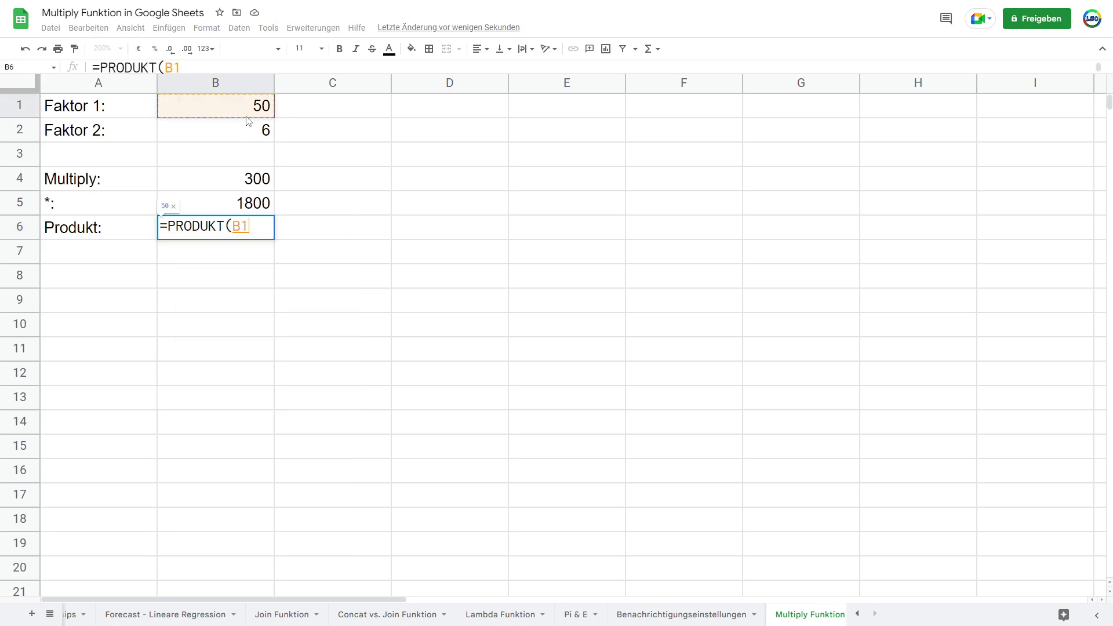
{"action": "type", "text": ";"}
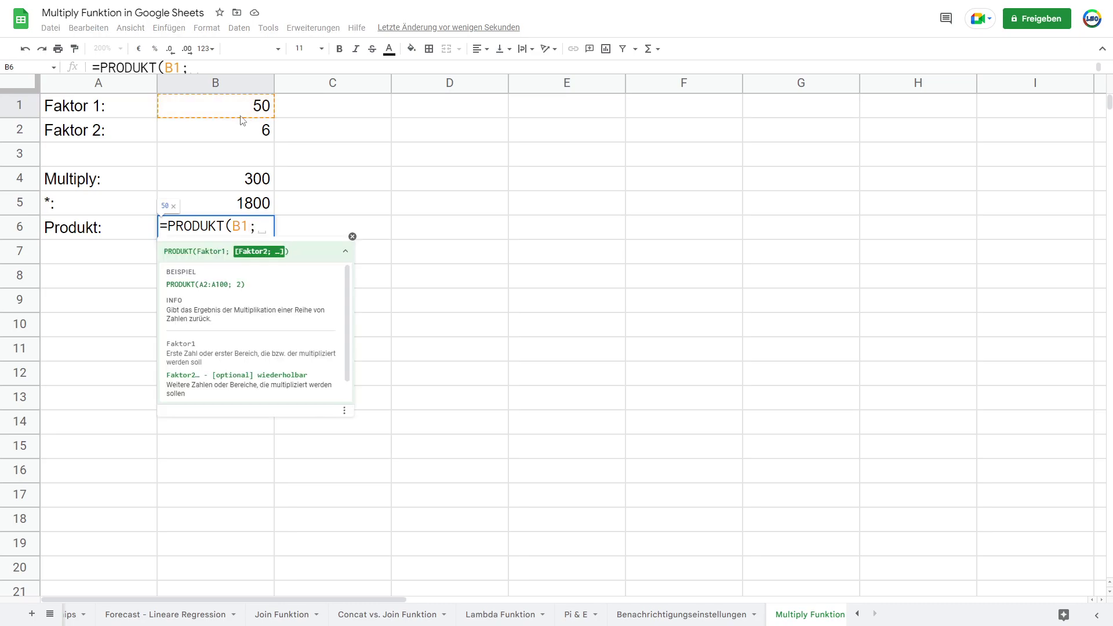
{"action": "left_click", "coordinate": [244, 135]}
{"action": "type", "text": ")"}
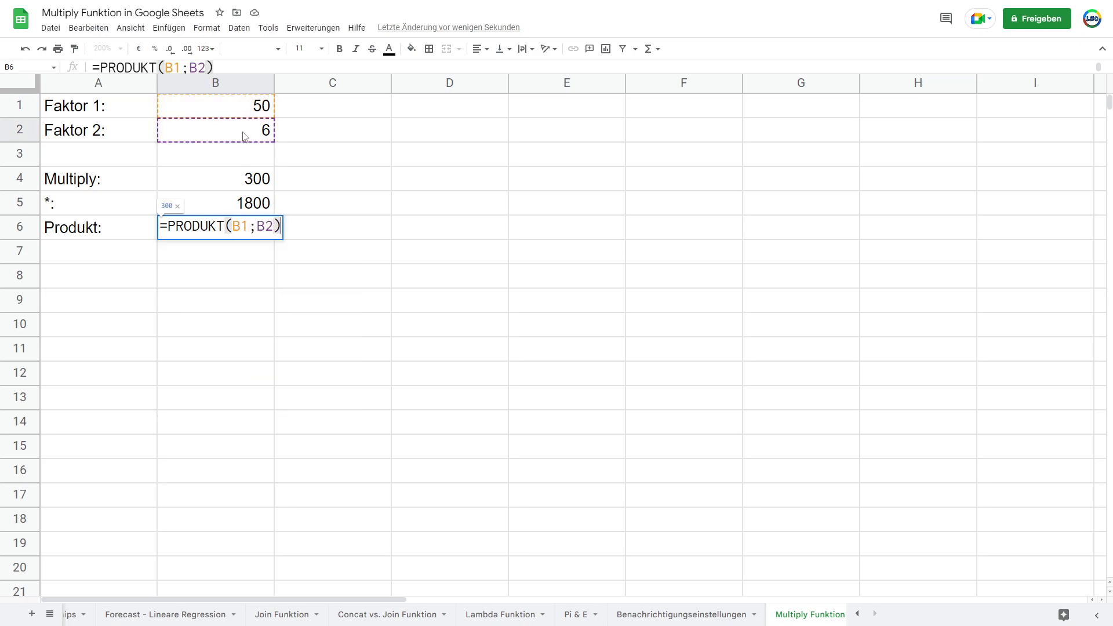
{"action": "key", "text": "Return"}
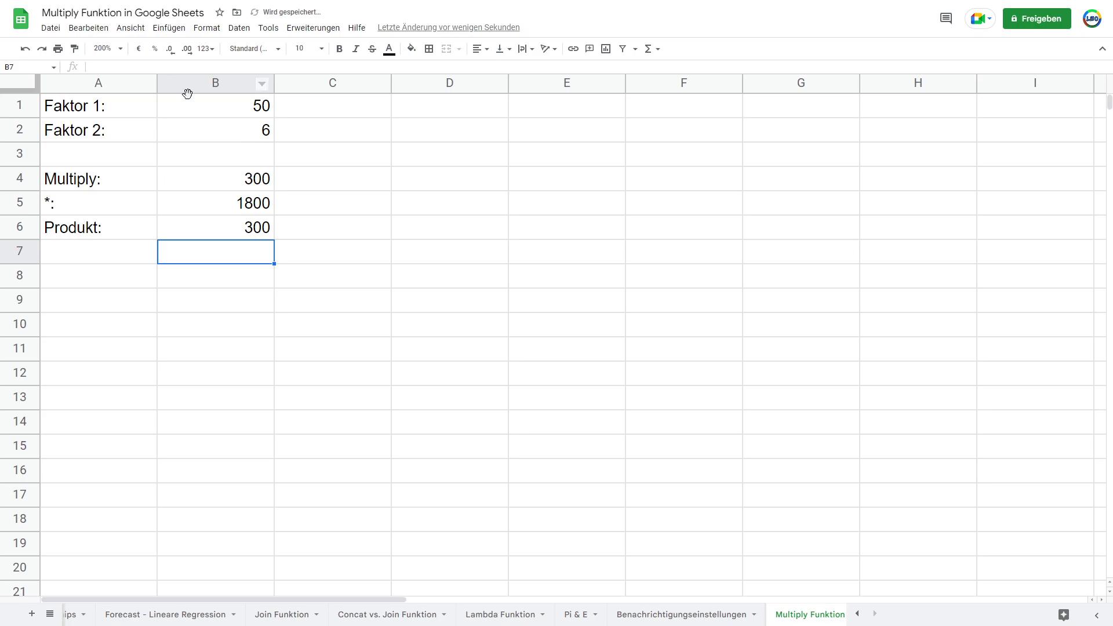
- Add the arguments B1:B2 and B2 to the PRODUKT formula, giving 540000
{"action": "left_click", "coordinate": [244, 227]}
{"action": "double_click", "coordinate": [244, 228]}
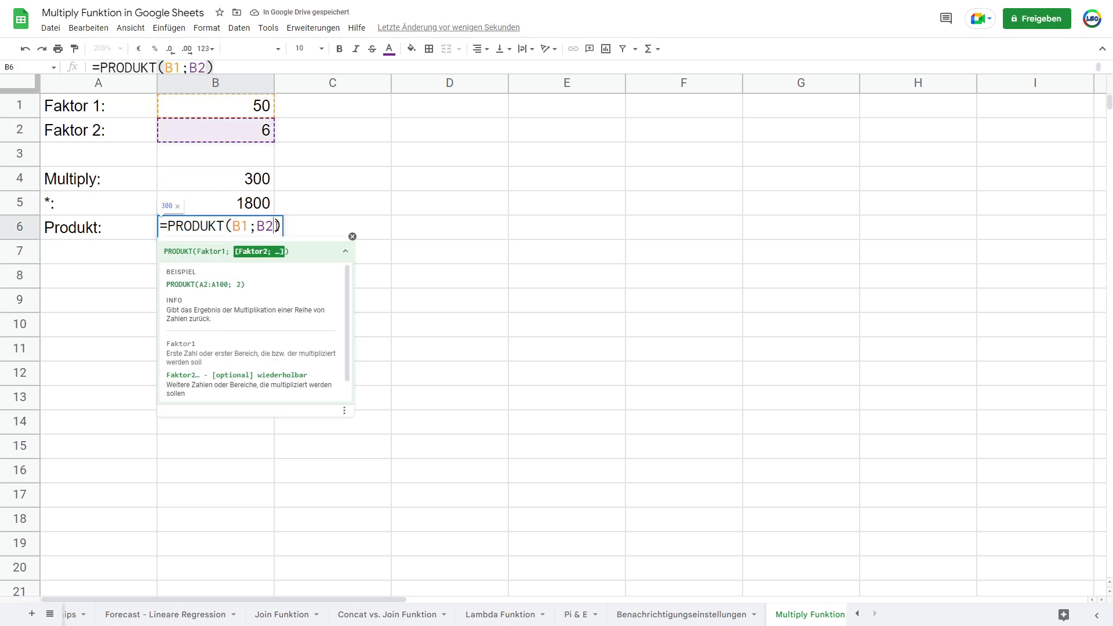
{"action": "type", "text": ";"}
{"action": "left_click_drag", "start_coordinate": [258, 113], "coordinate": [255, 136]}
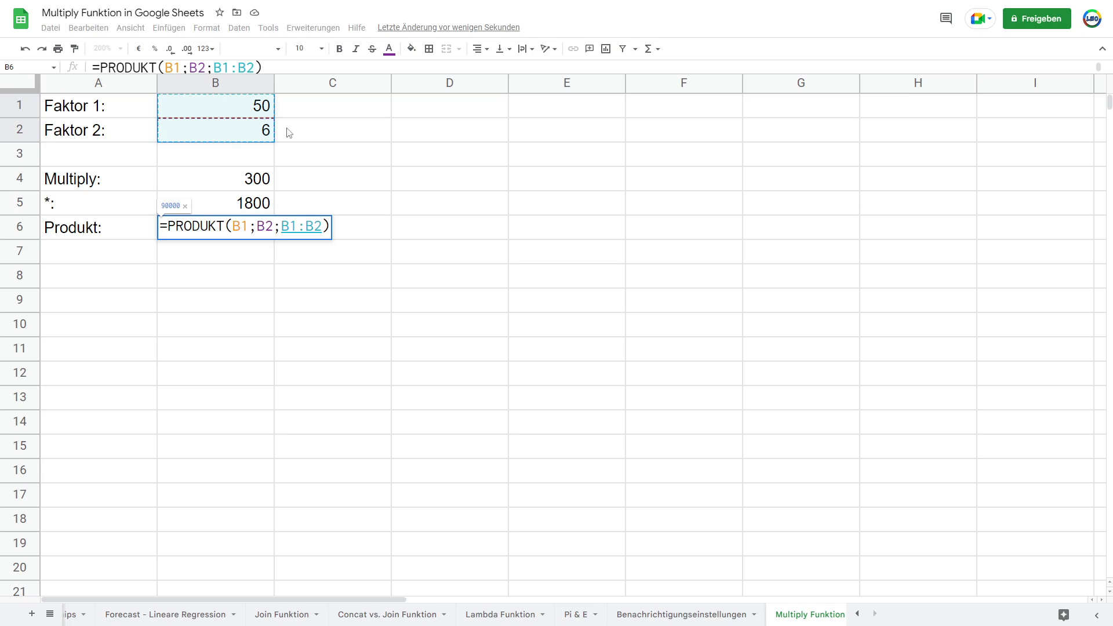
{"action": "type", "text": ";"}
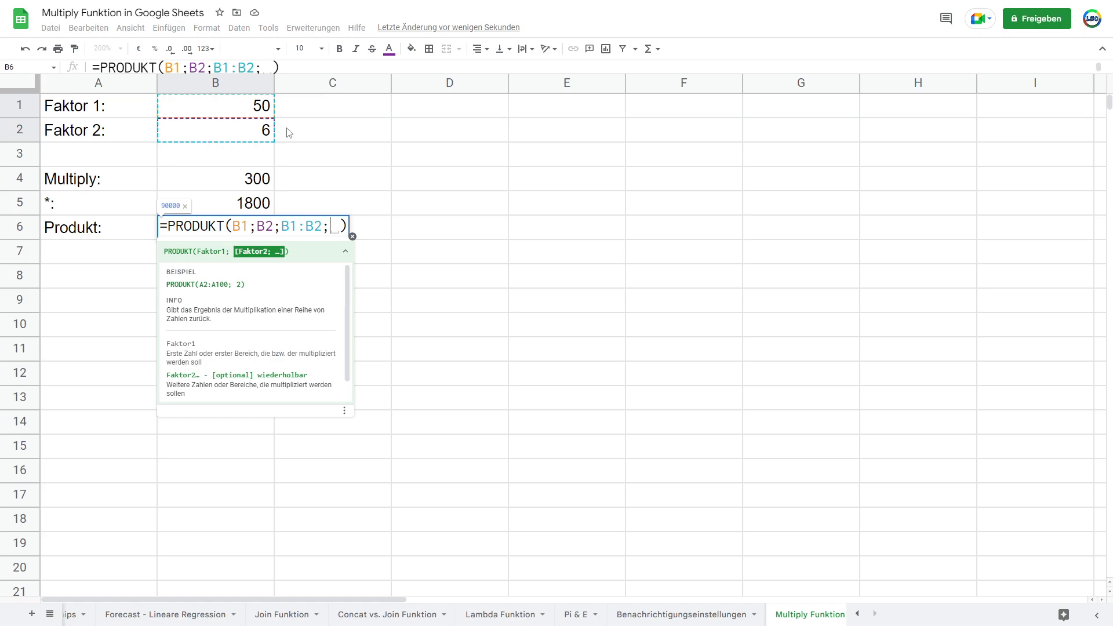
{"action": "left_click", "coordinate": [232, 138]}
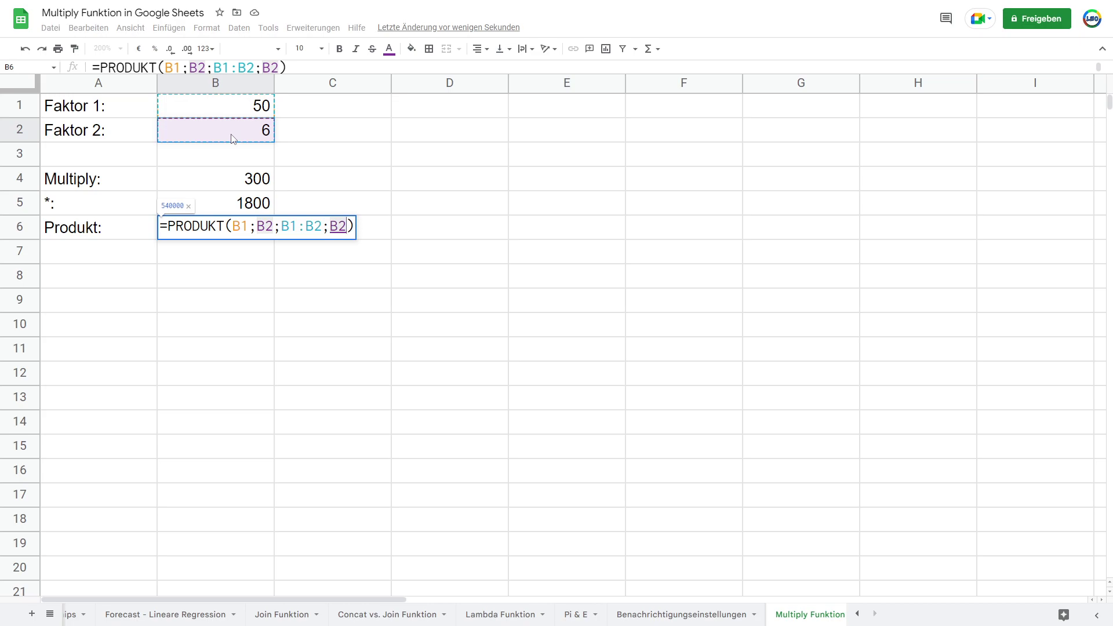
{"action": "key", "text": "Return"}
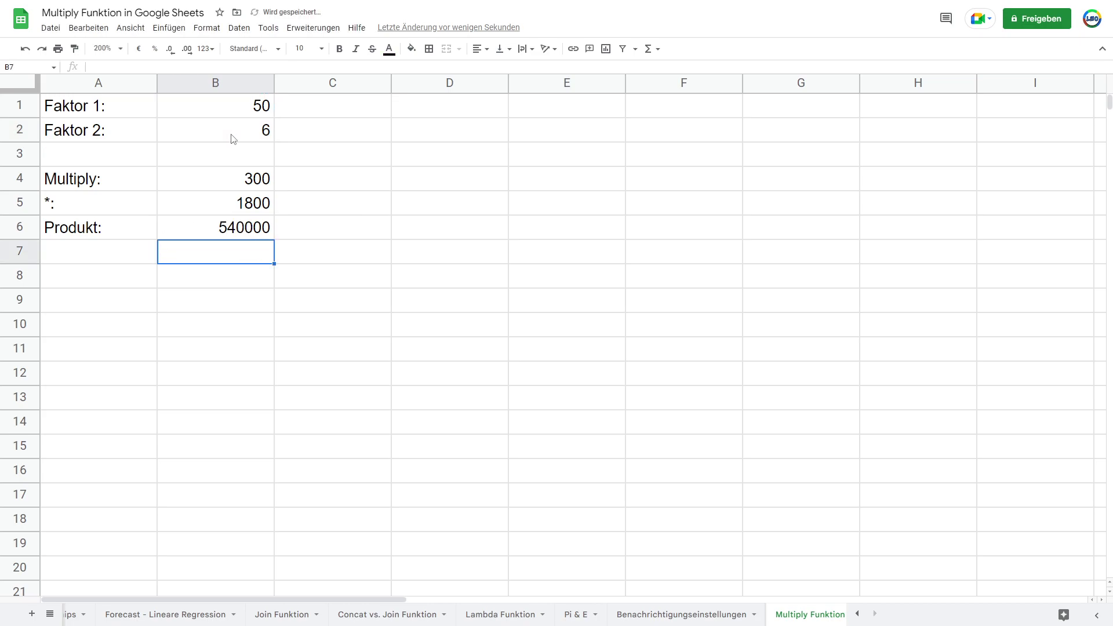
{"action": "left_click", "coordinate": [79, 234]}
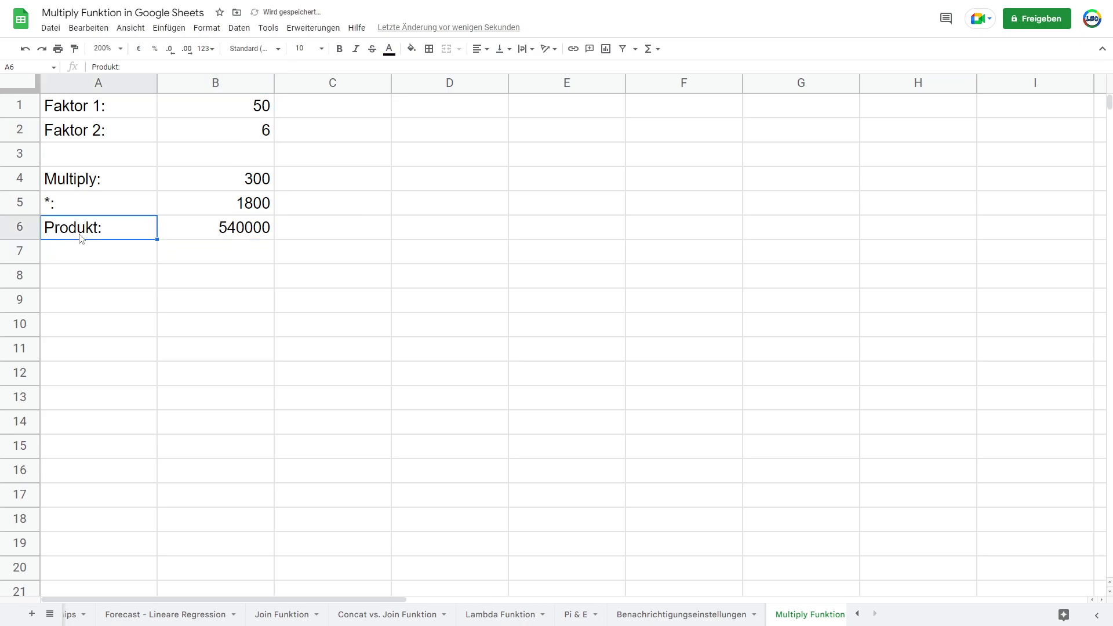
{"action": "left_click", "coordinate": [192, 221]}
{"action": "double_click", "coordinate": [213, 224]}
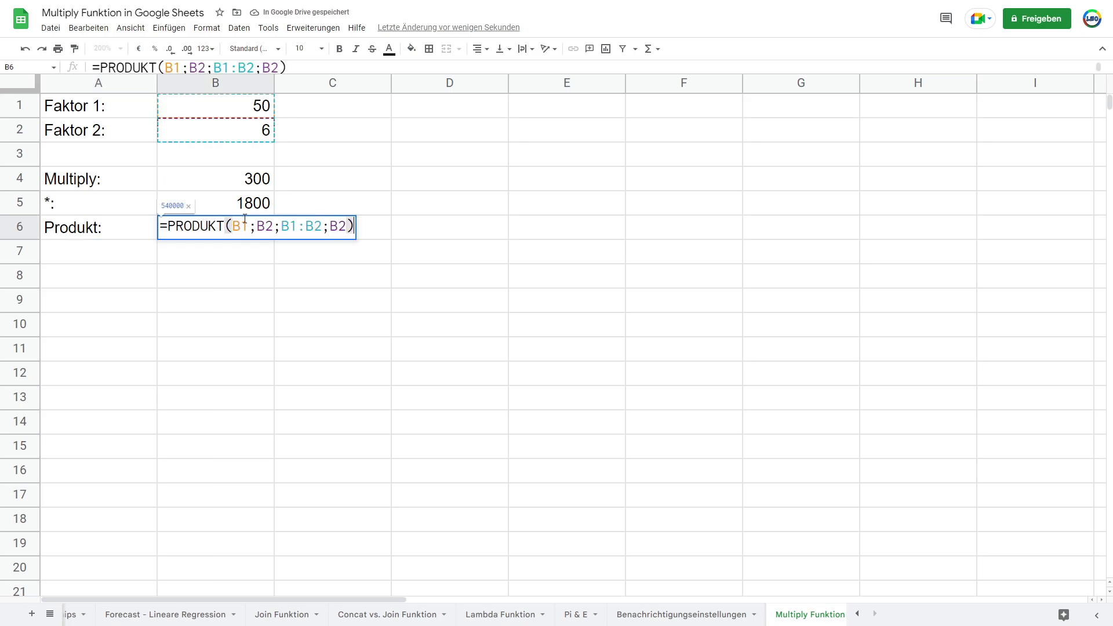
{"action": "key", "text": "Return"}
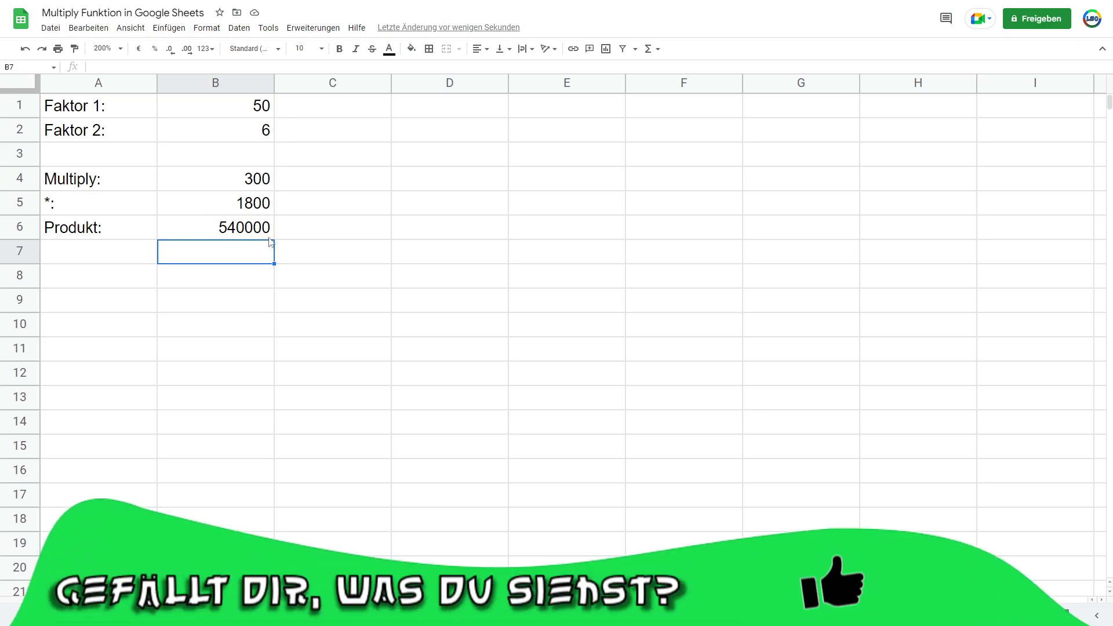
{"action": "left_click", "coordinate": [303, 235]}
{"action": "left_click", "coordinate": [325, 260]}
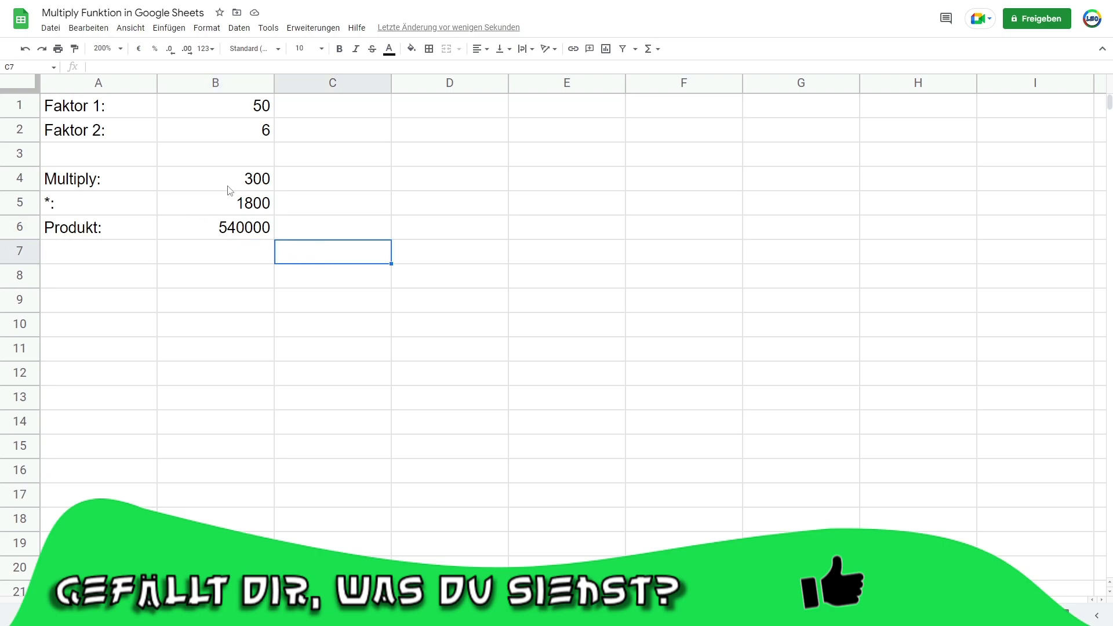
{"action": "left_click", "coordinate": [118, 212]}
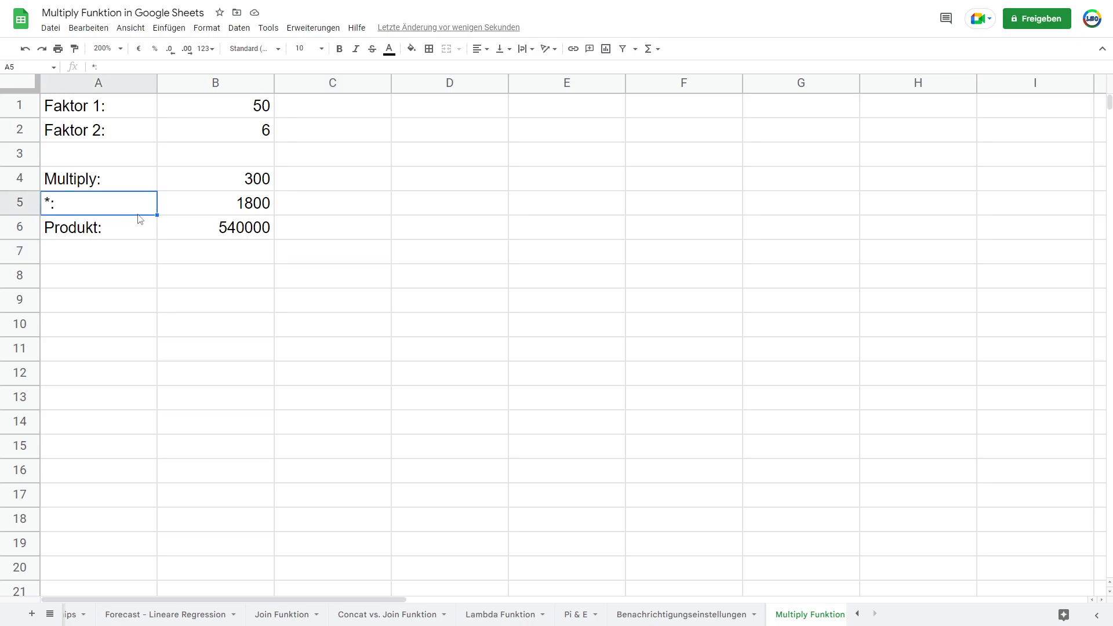
{"action": "double_click", "coordinate": [213, 239]}
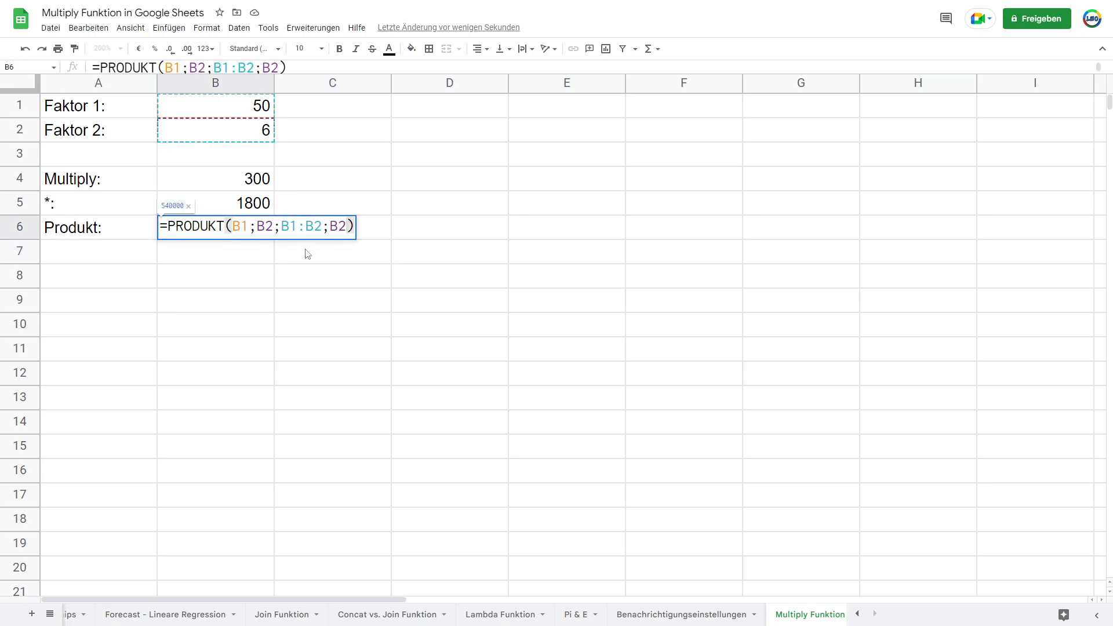
{"action": "key", "text": "Return"}
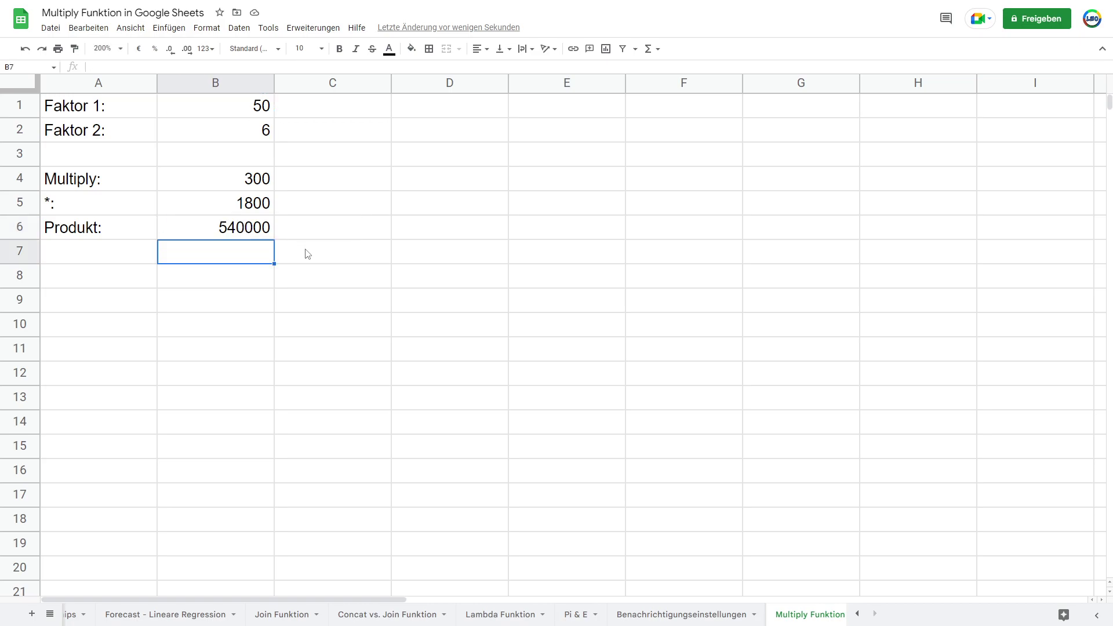